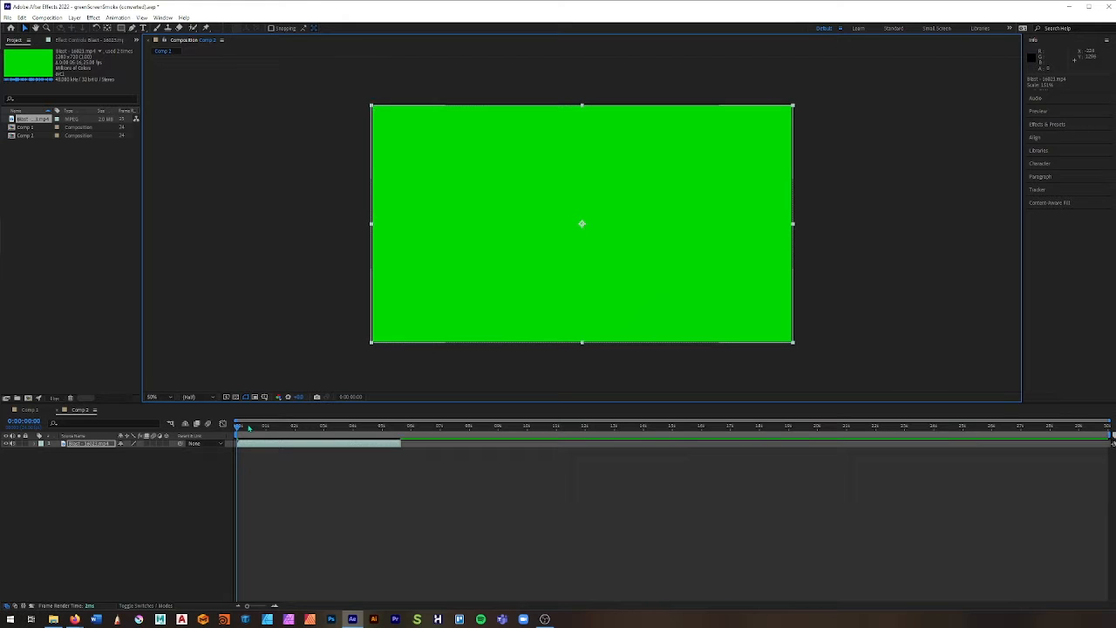
Step: Search the effects for Keylight and apply Keylight (1.2) to the green-screen smoke clip in Comp 2
mouse_move(237, 428)
mouse_down()
mouse_move(386, 444)
mouse_move(223, 443)
mouse_up()
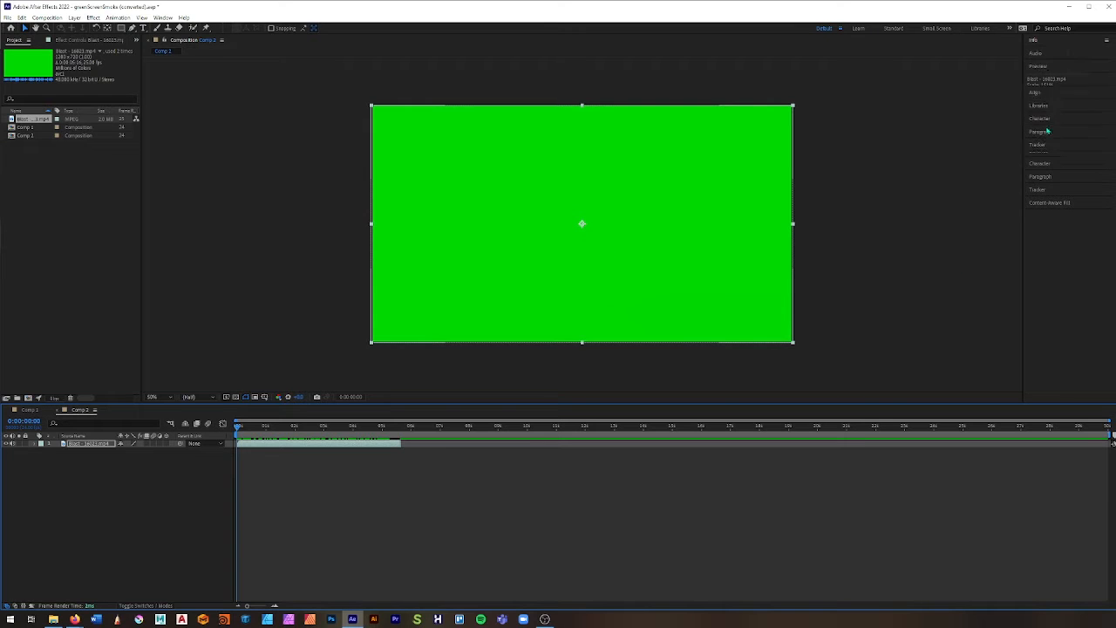
click(1048, 124)
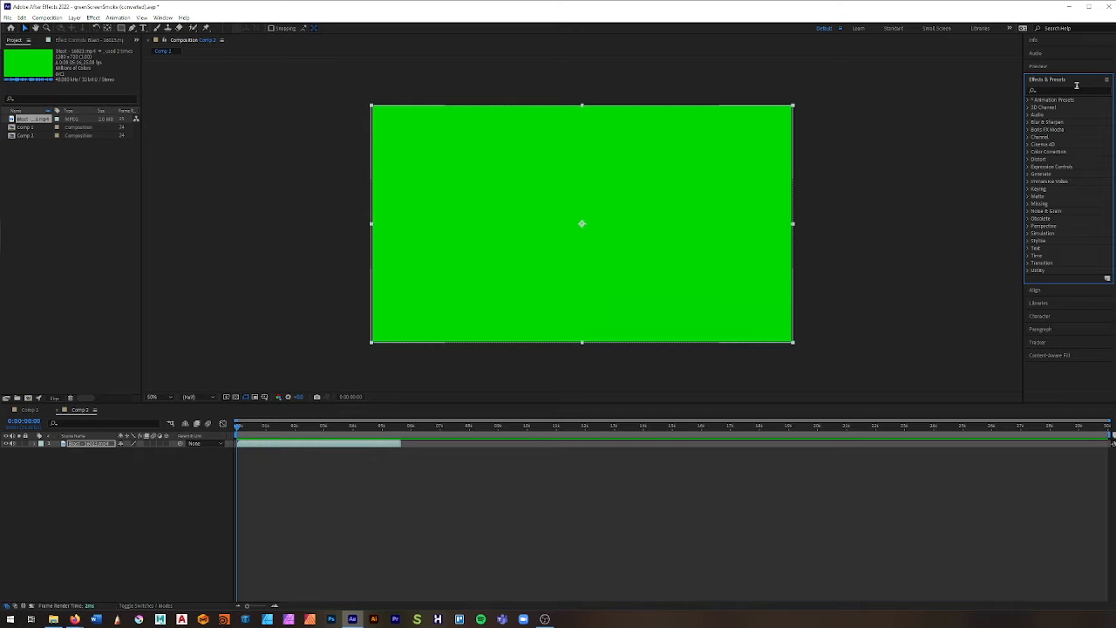
click(1071, 90)
text(keylight)
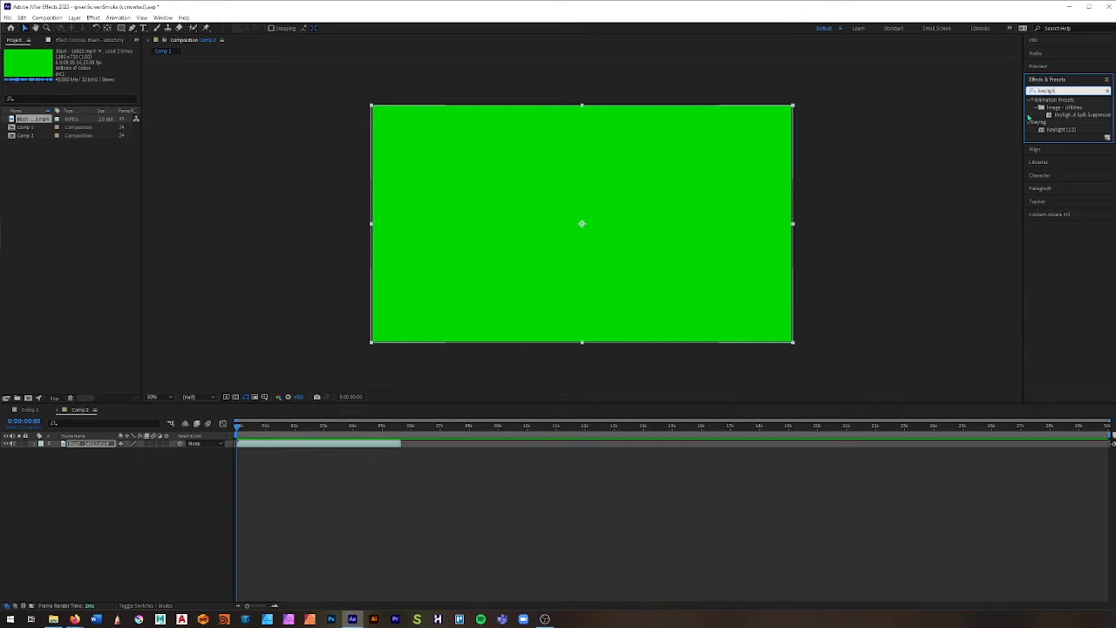
drag(1058, 131, 589, 224)
drag(312, 450, 593, 270)
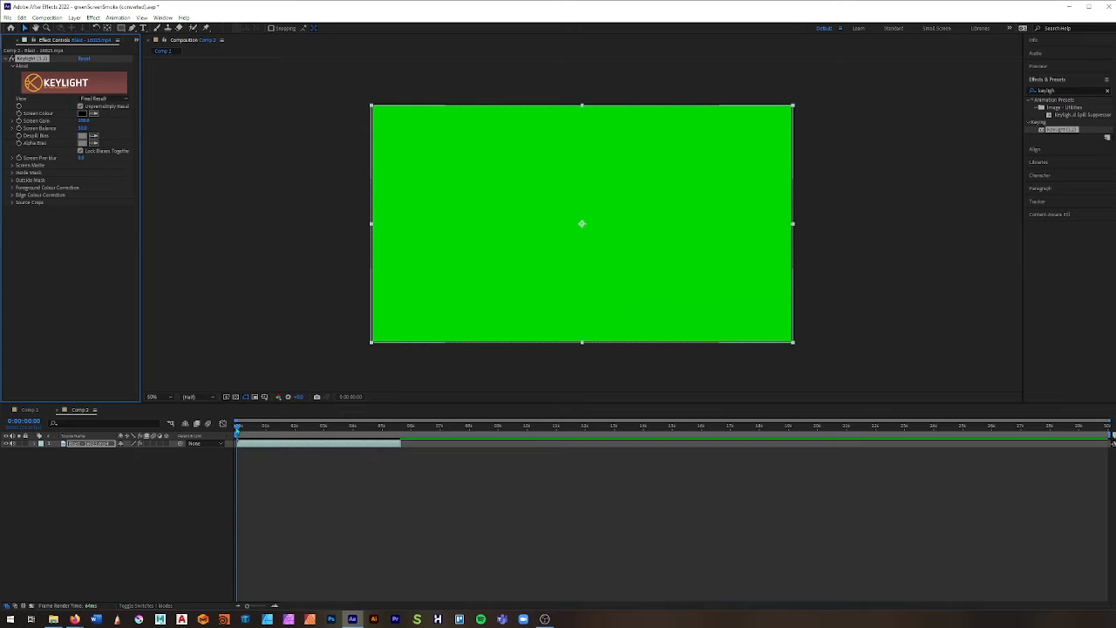
Step: At 0:00:01:22, sample the green background beside the smoke as Keylight's Screen Colour
drag(237, 426, 293, 434)
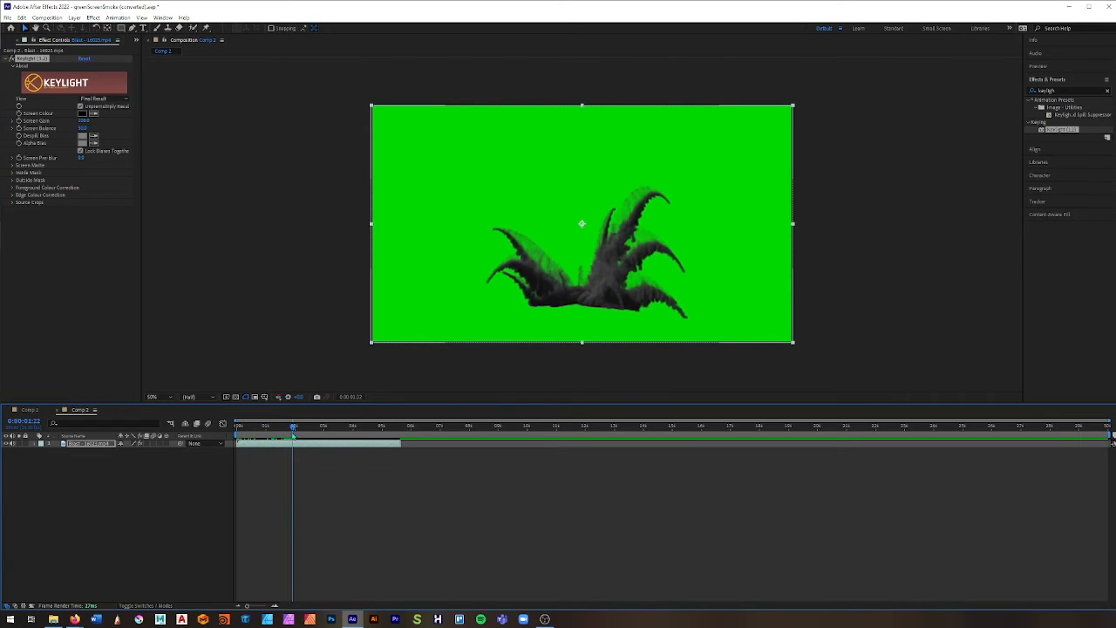
scroll(595, 264, up, 1)
scroll(598, 270, up, 4)
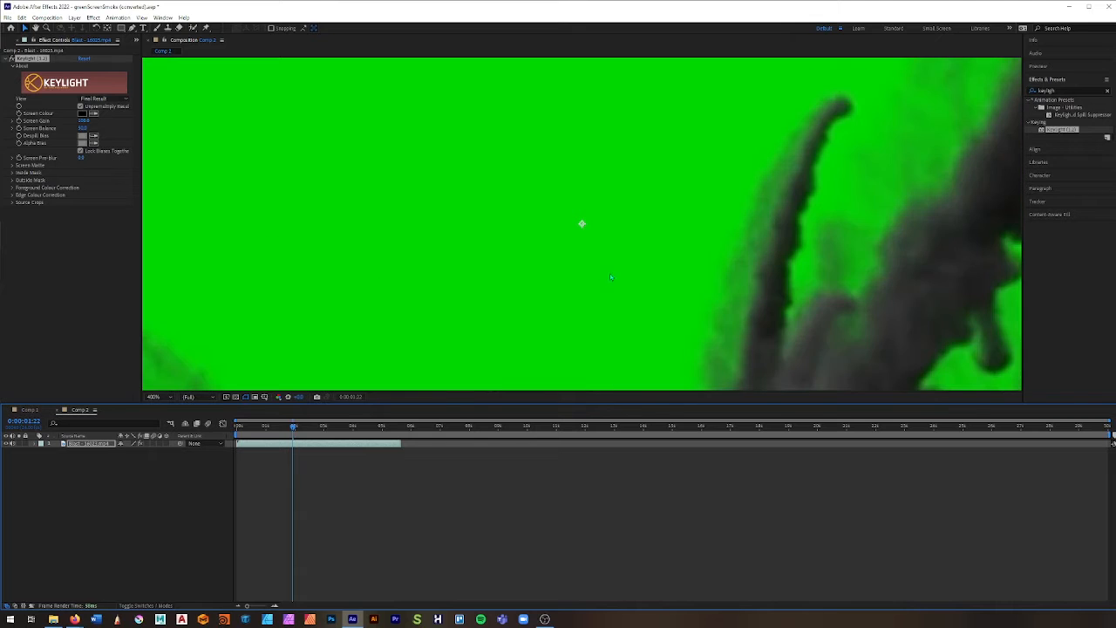
drag(750, 319, 563, 180)
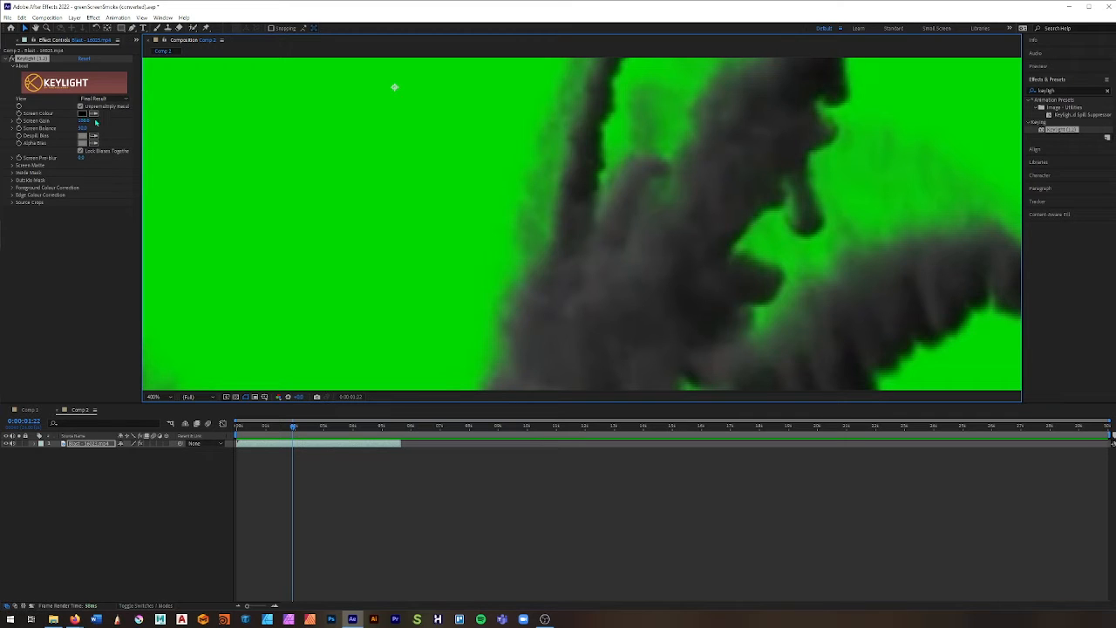
click(95, 114)
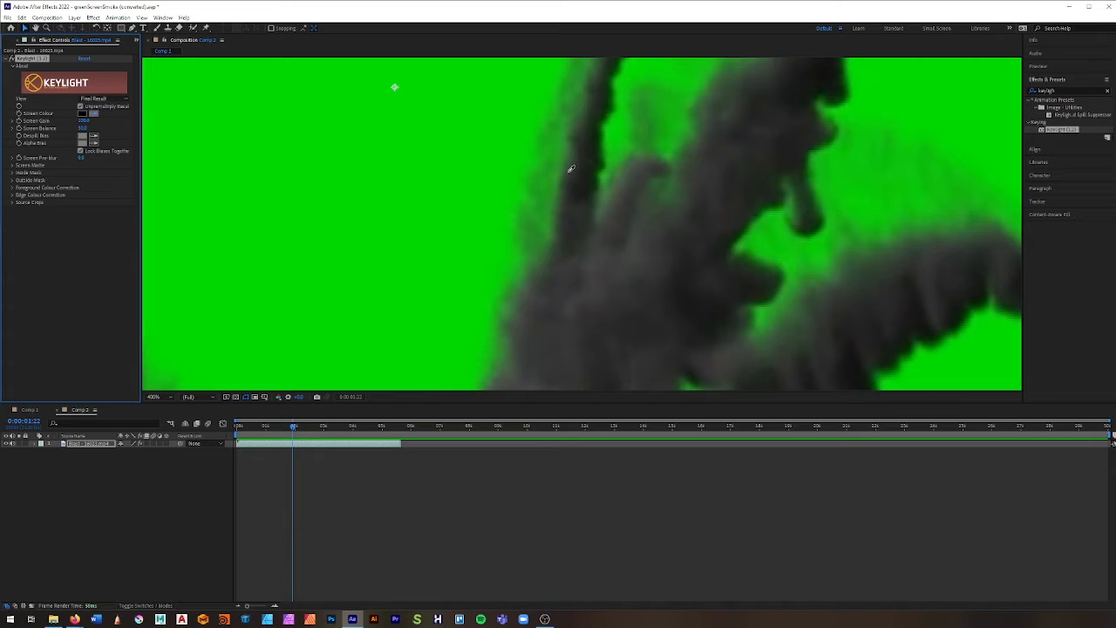
click(606, 132)
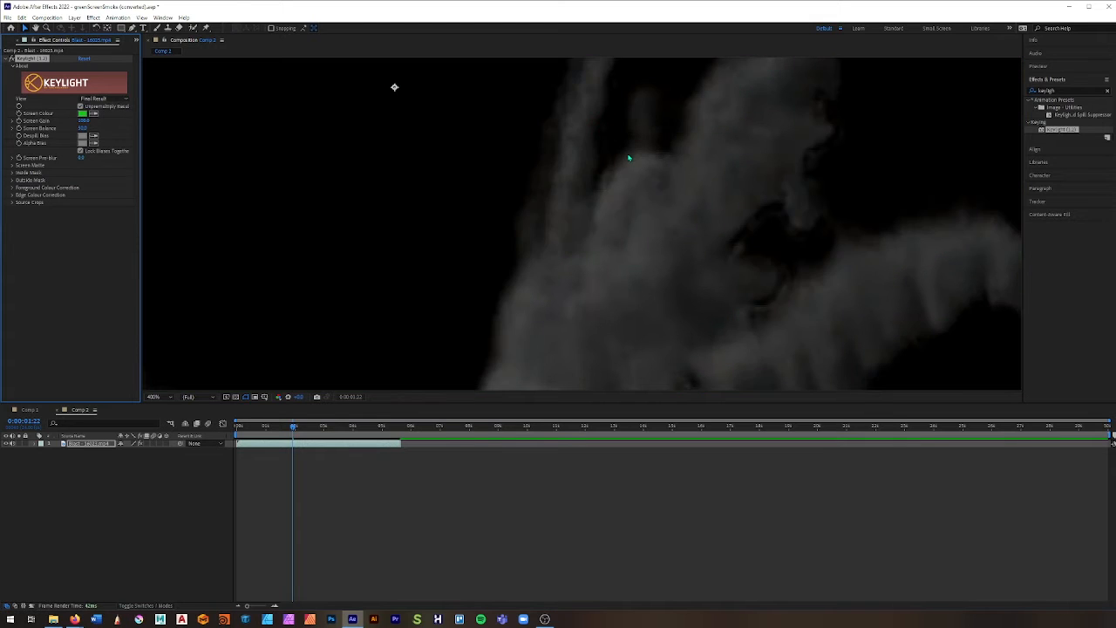
Step: Expand Keylight's Screen Matte settings and set the effect's View to Screen Matte
scroll(628, 158, down, 10)
scroll(630, 165, up, 6)
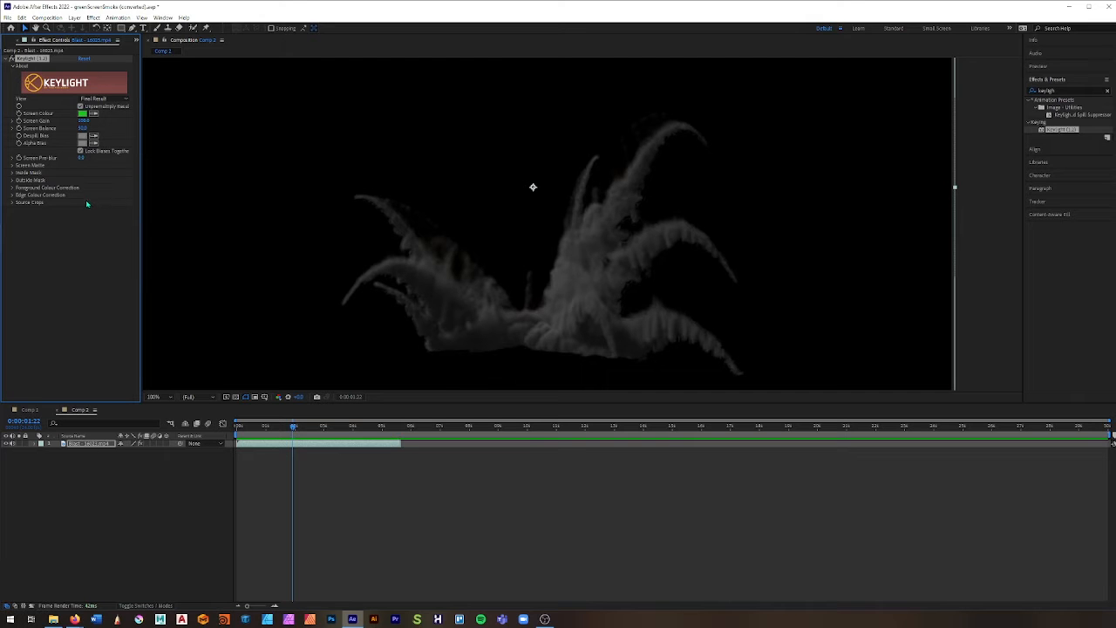
scroll(616, 256, up, 4)
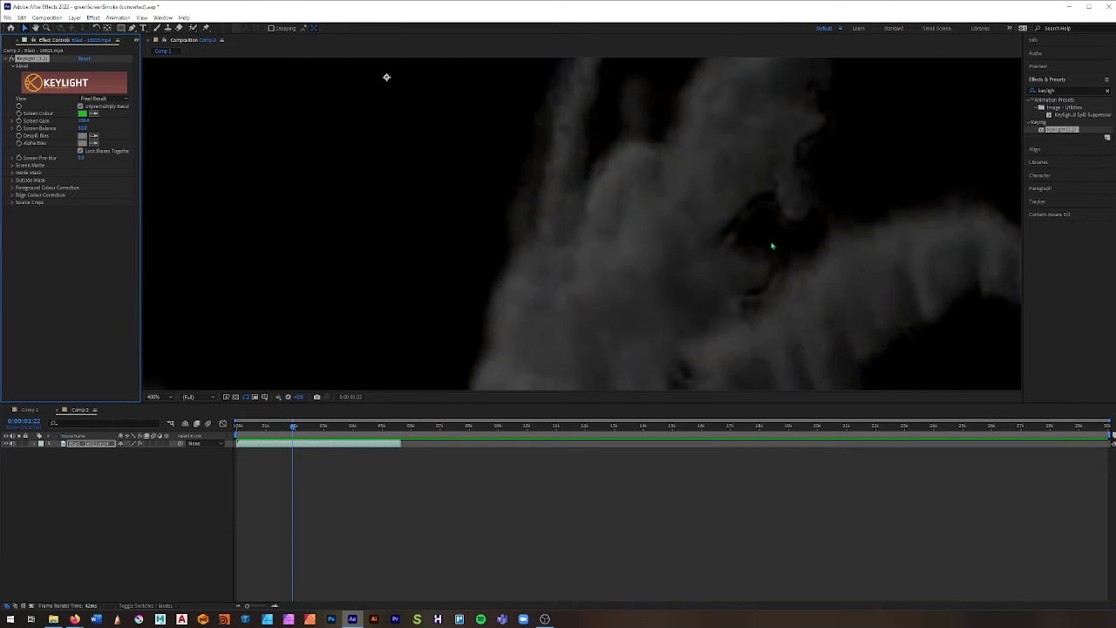
drag(759, 268, 664, 251)
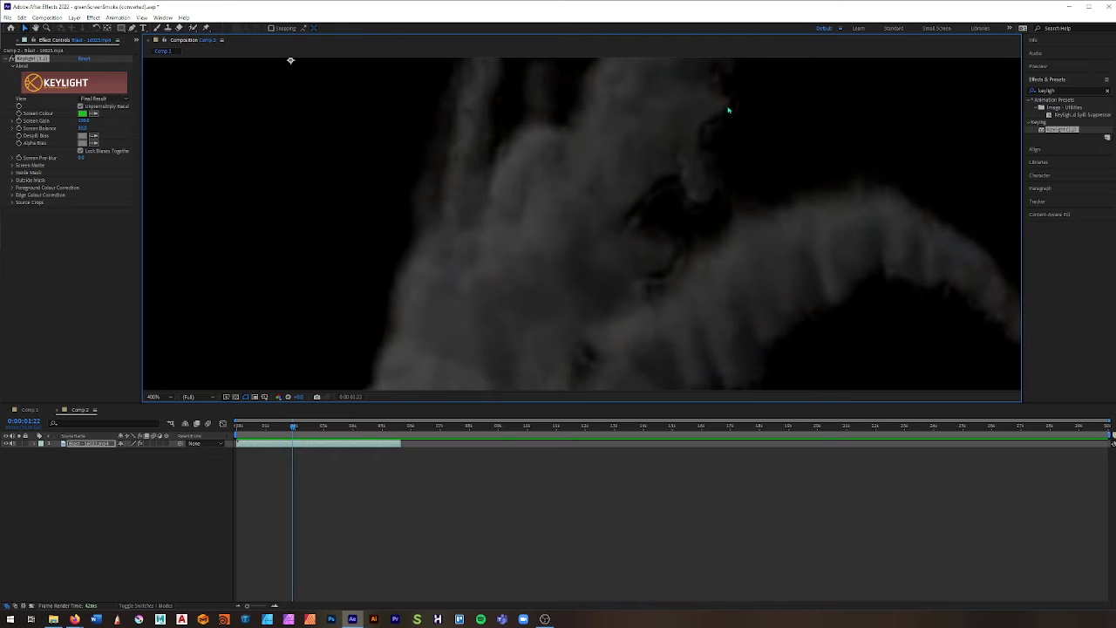
click(16, 166)
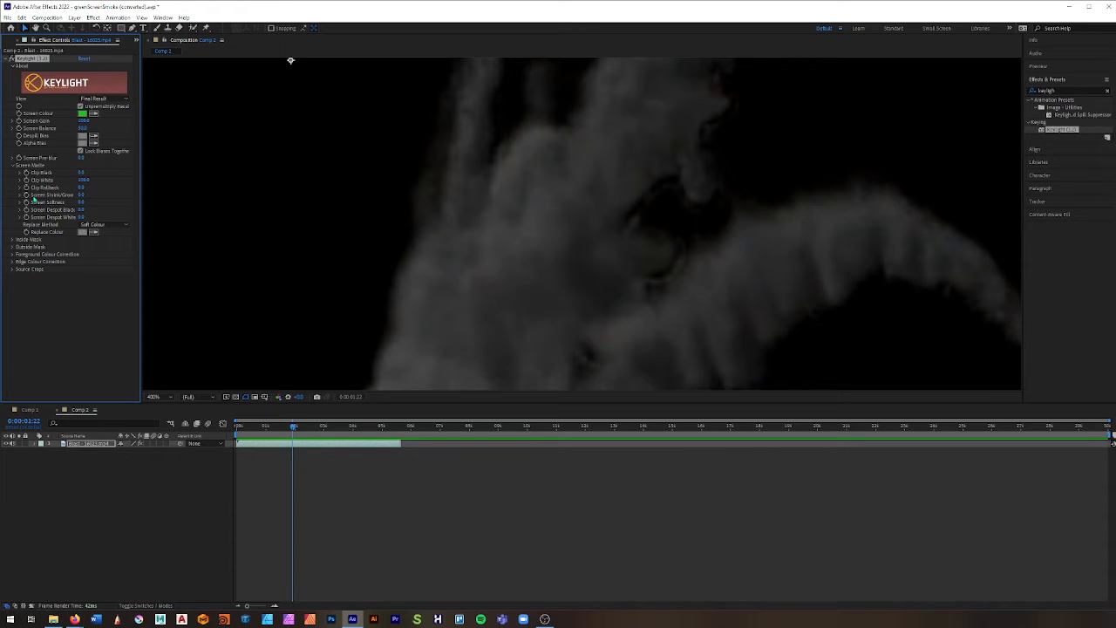
click(111, 99)
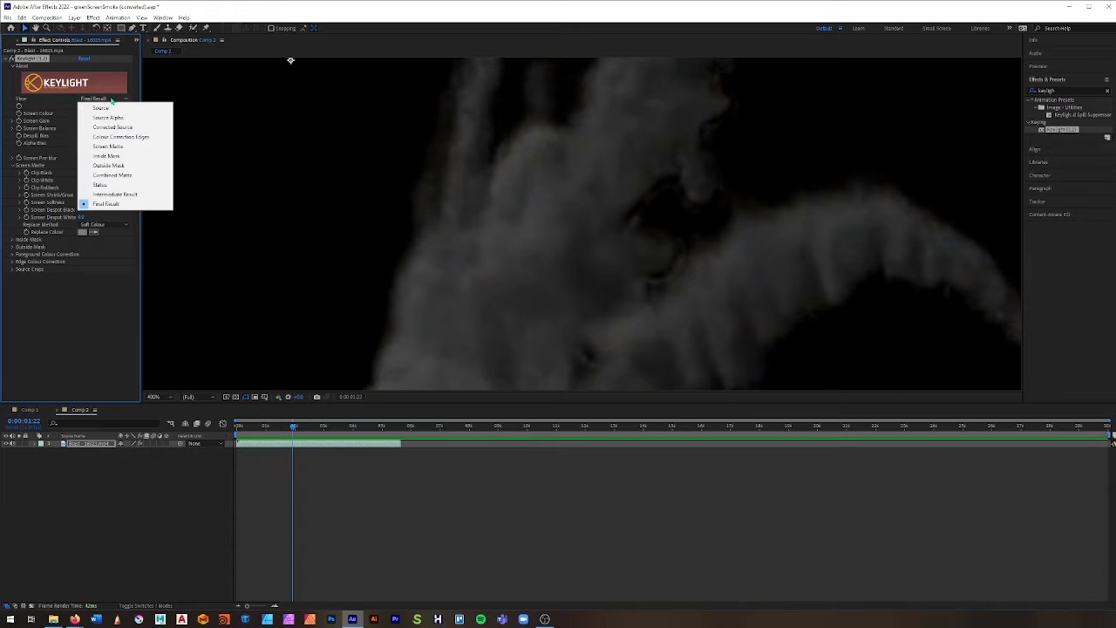
click(122, 150)
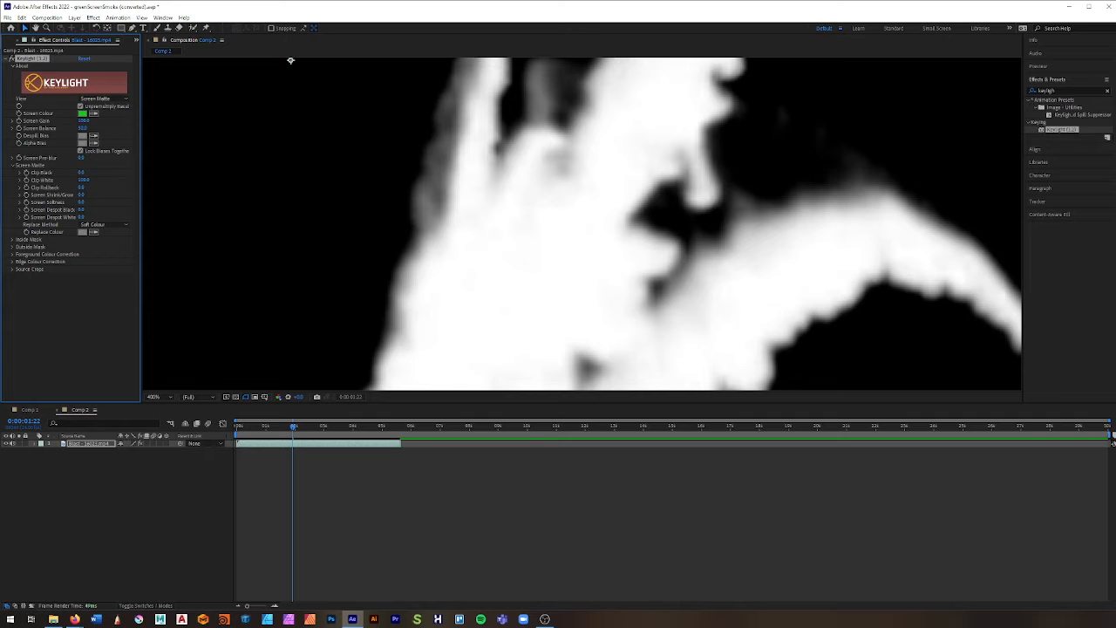
Step: Raise Clip Black and lower Clip White to darken the matte's background greys and fill the smoke body with solid white
key(comma)
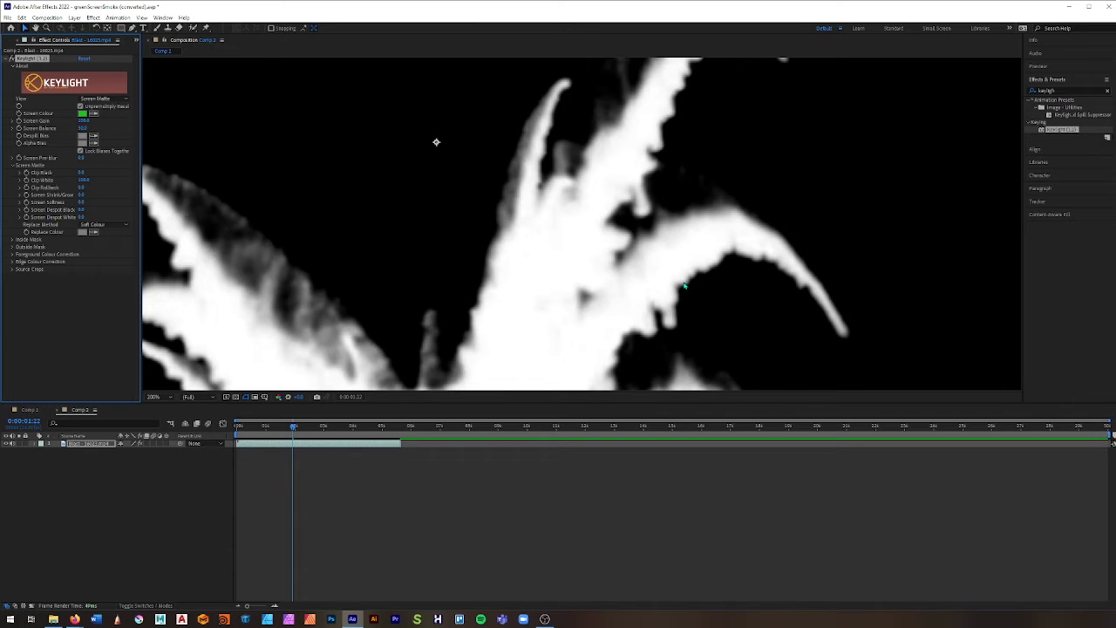
scroll(580, 344, down, 3)
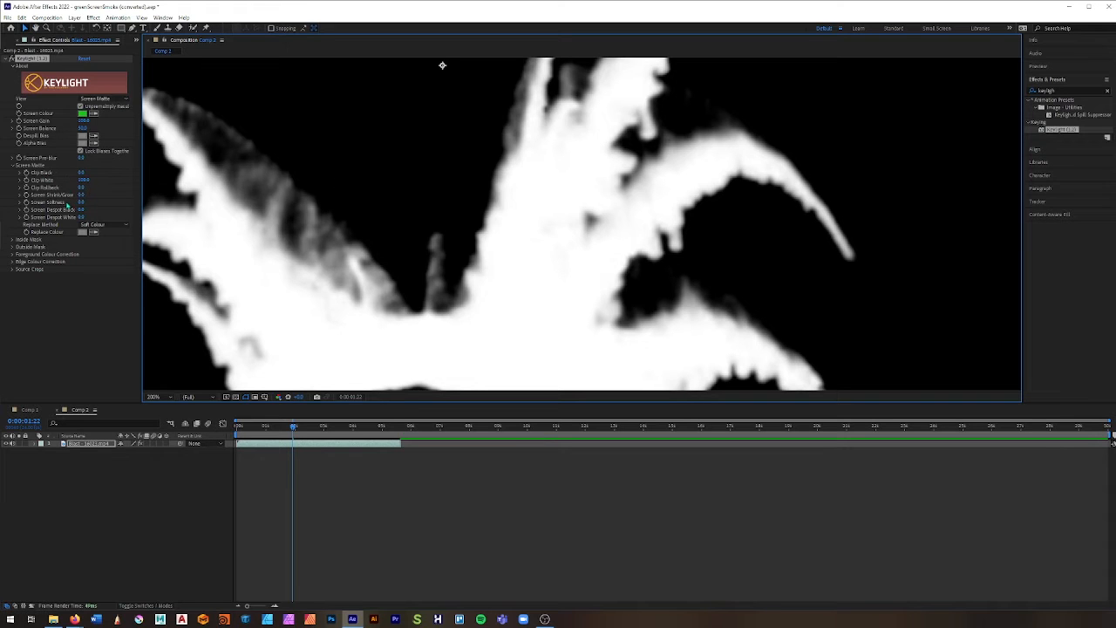
scroll(485, 244, up, 2)
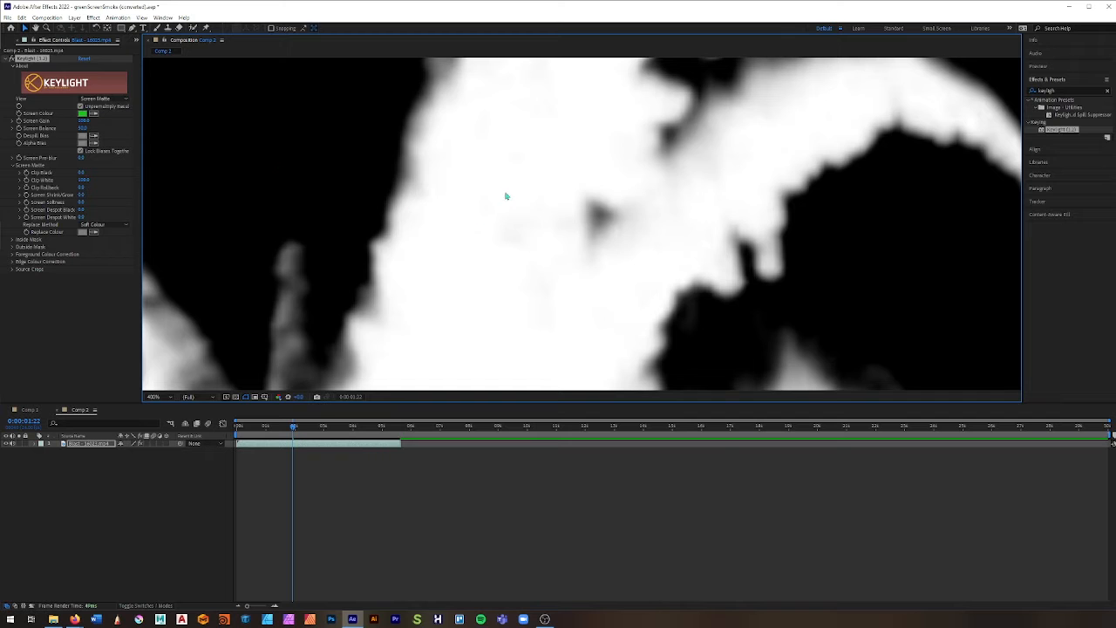
scroll(502, 197, down, 4)
scroll(511, 236, up, 2)
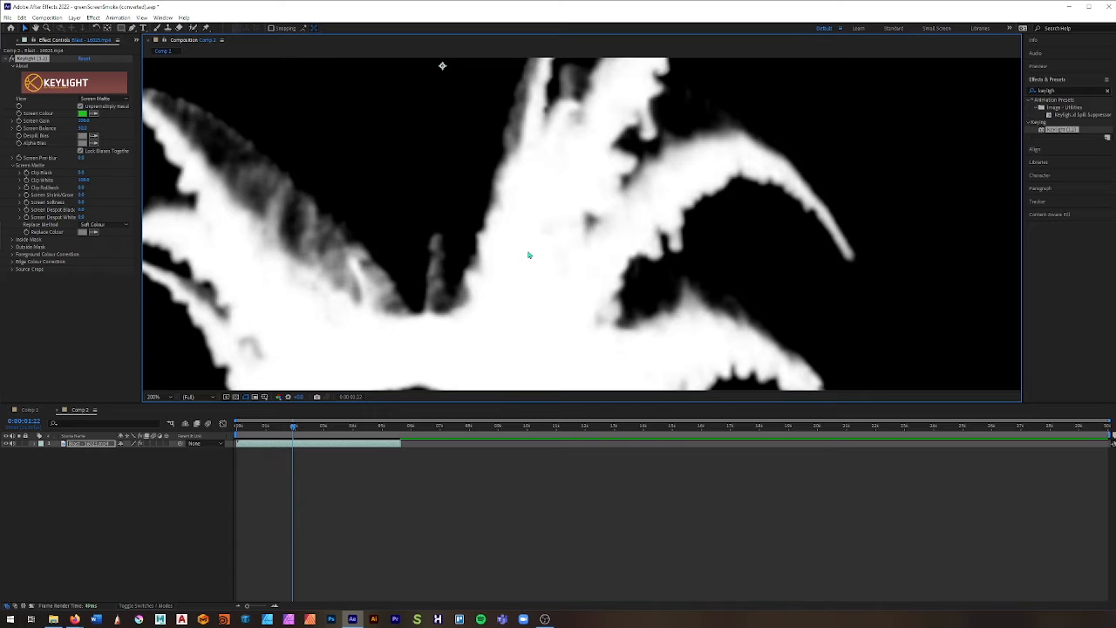
scroll(541, 252, up, 2)
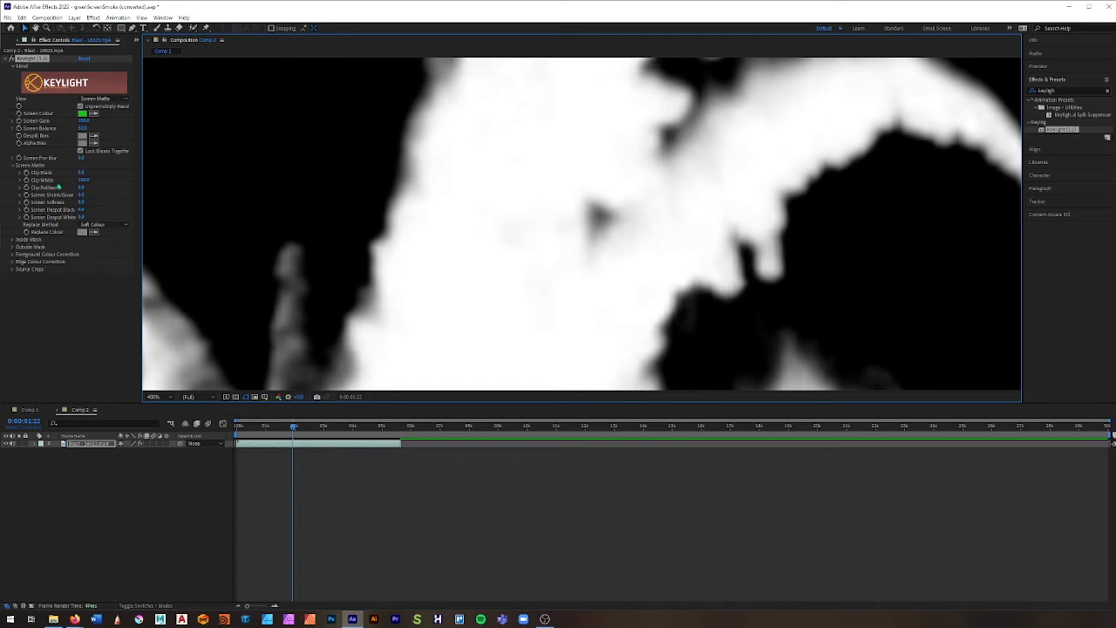
drag(81, 173, 90, 172)
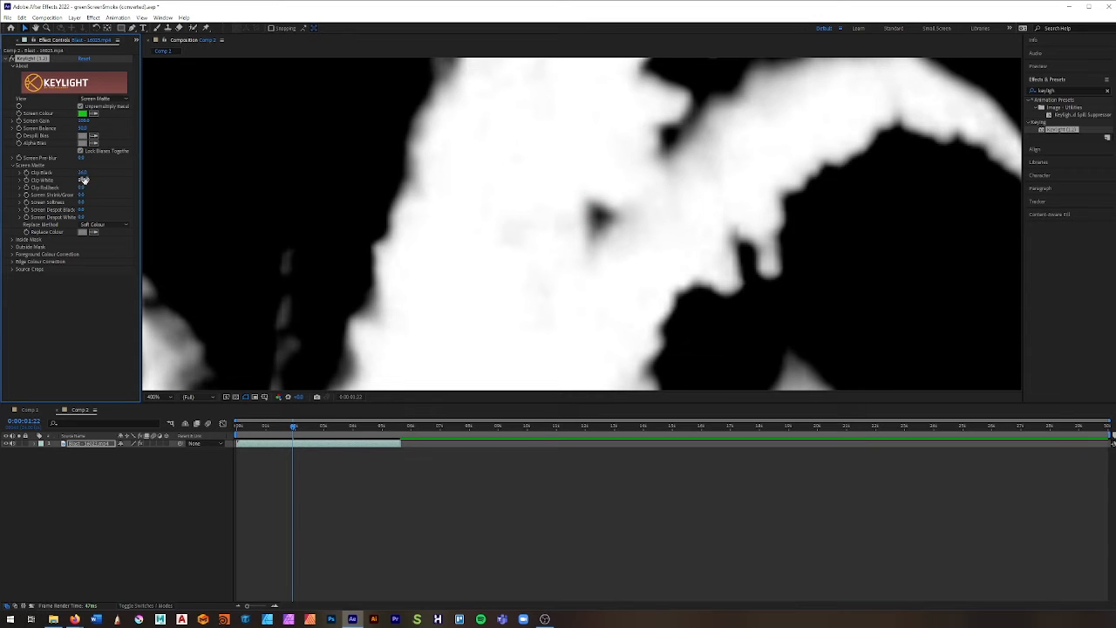
drag(85, 180, 84, 177)
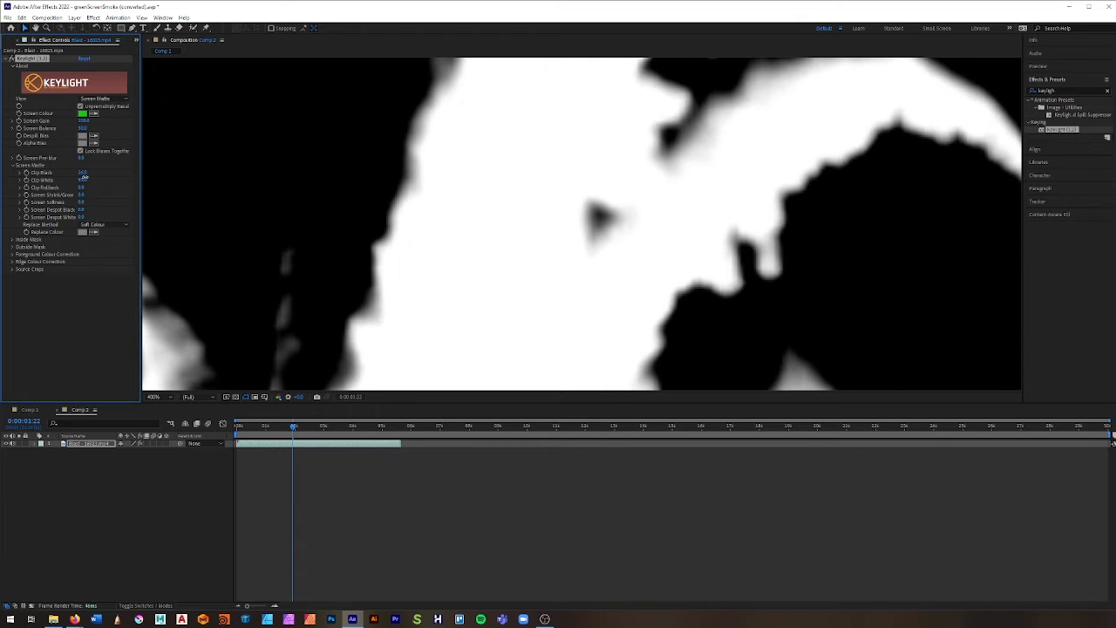
Step: Examine the adjusted smoke matte up close and compare it with the original footage in Keylight's Source view
scroll(510, 308, down, 3)
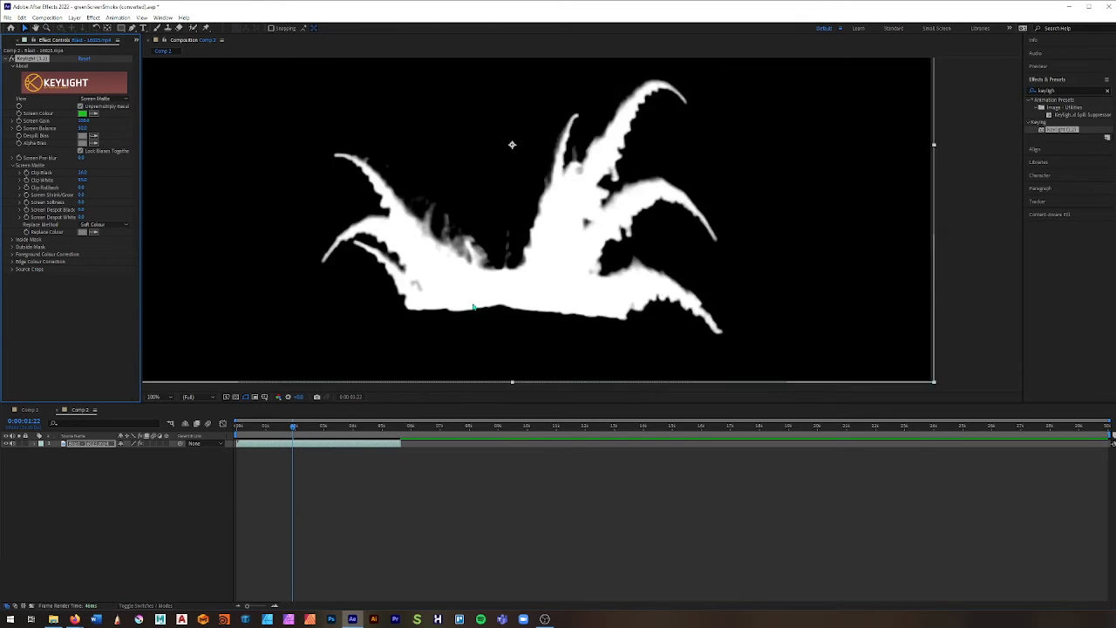
scroll(629, 279, up, 2)
scroll(555, 283, down, 1)
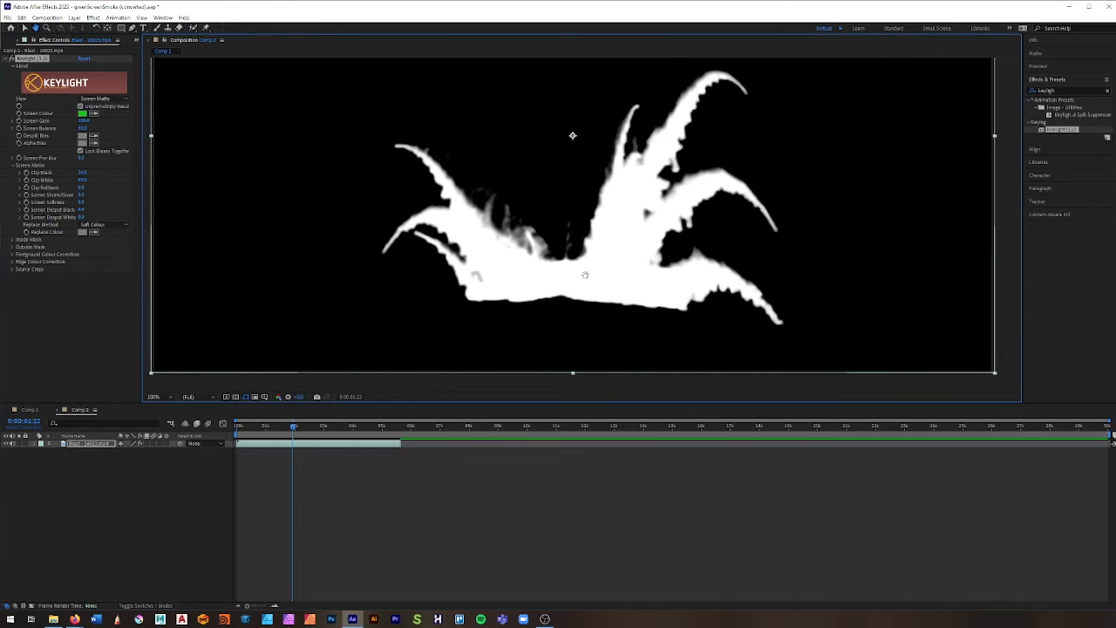
scroll(549, 305, up, 1)
scroll(571, 294, down, 1)
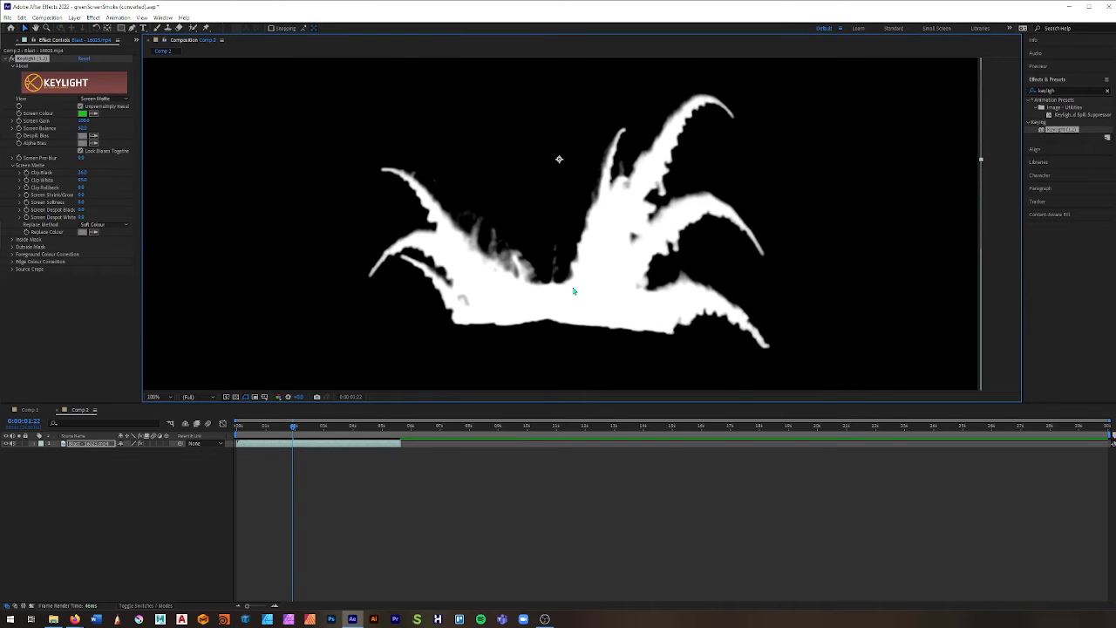
scroll(572, 294, up, 2)
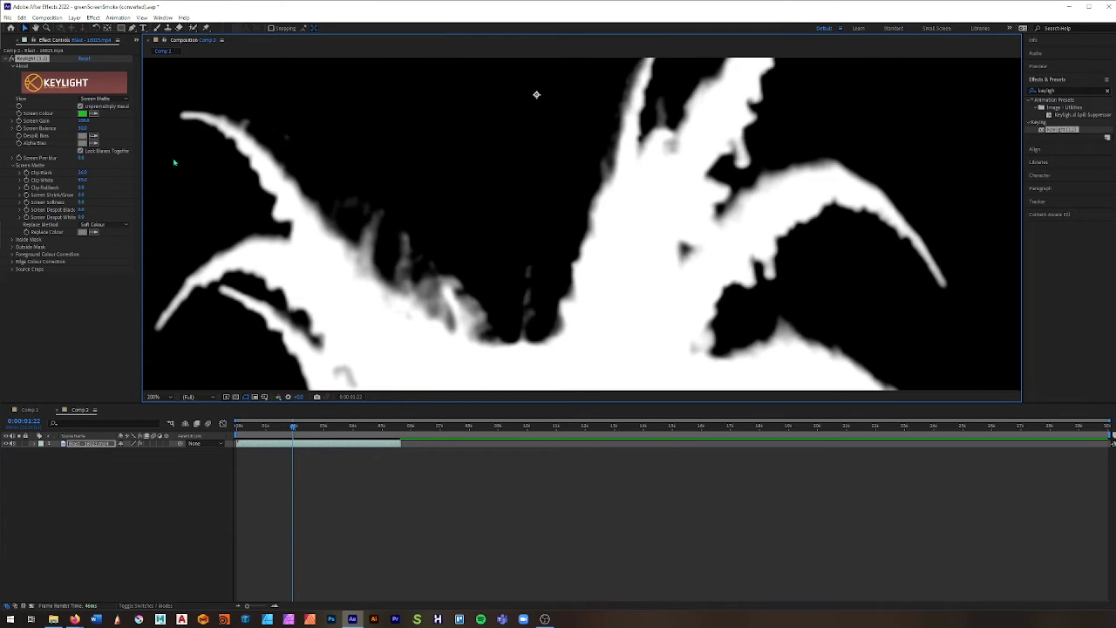
click(102, 99)
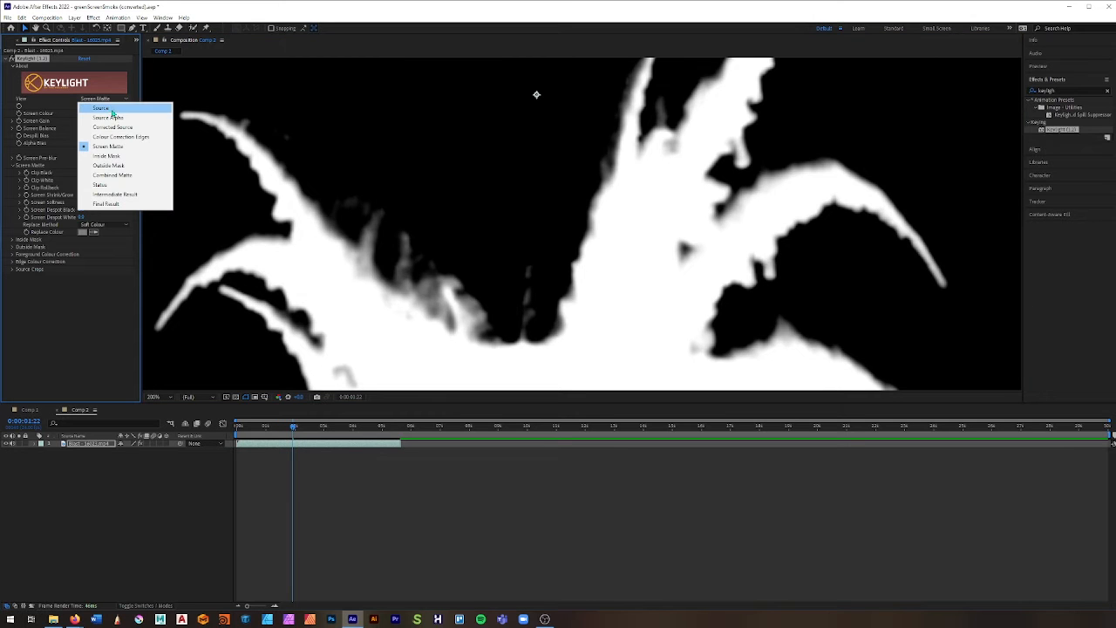
click(105, 108)
scroll(573, 266, down, 1)
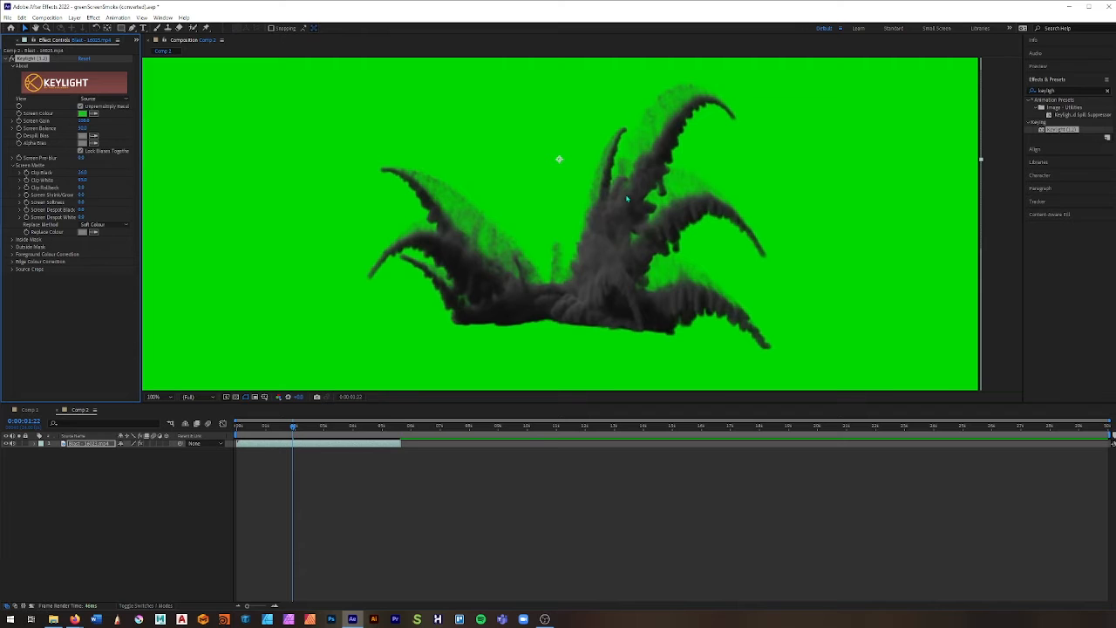
scroll(647, 198, up, 1)
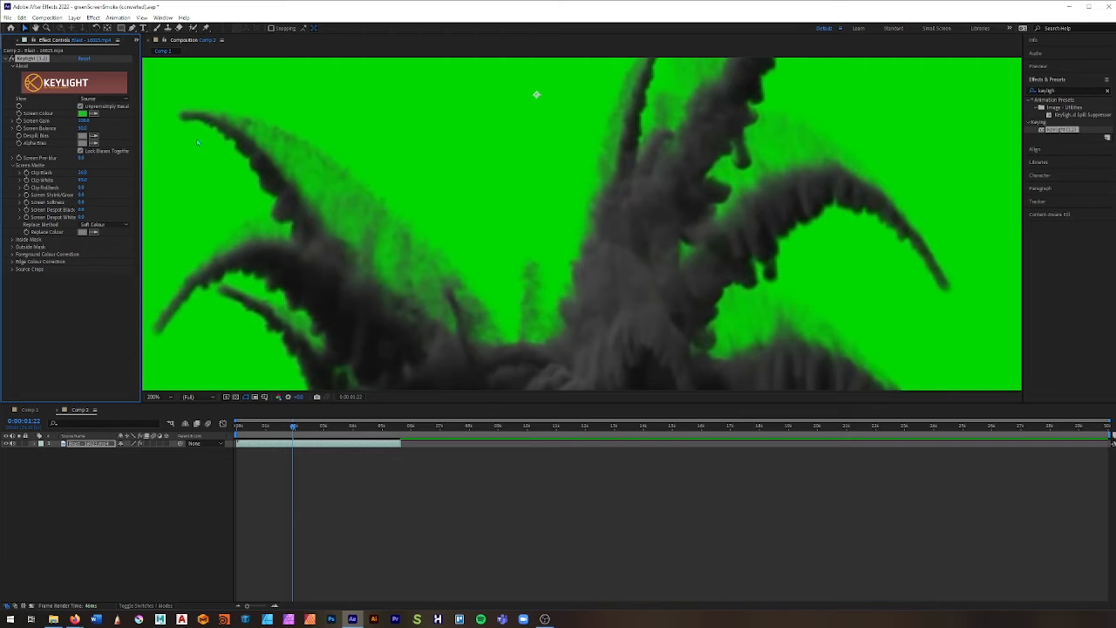
Step: Return Keylight's View to Final Result and raise Clip Black further to remove green fringing around the smoke
click(97, 99)
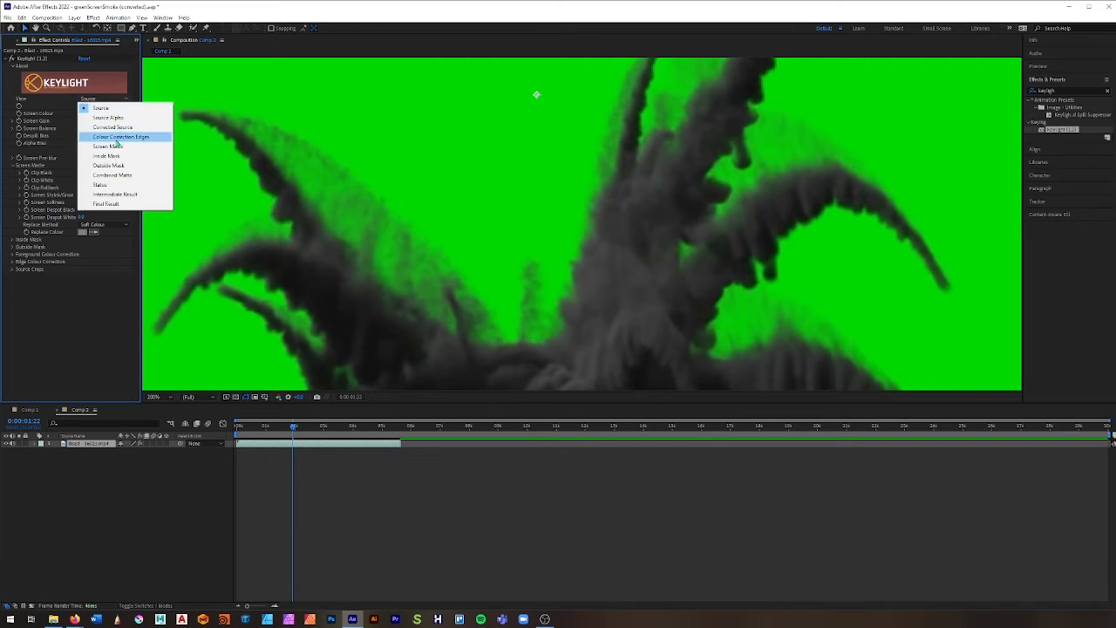
click(116, 204)
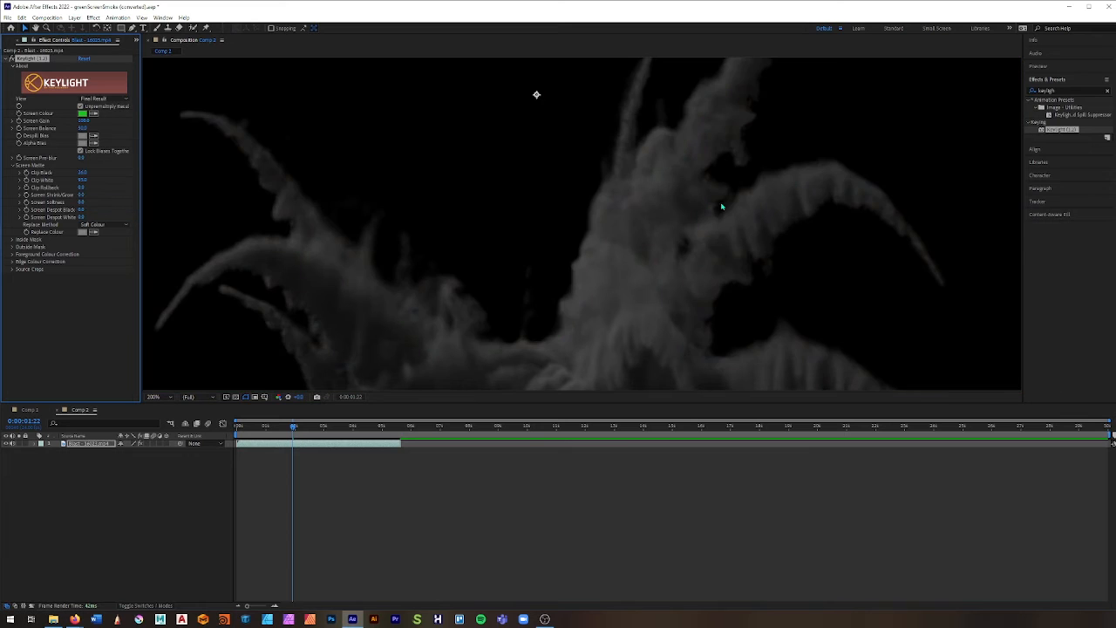
scroll(721, 207, up, 1)
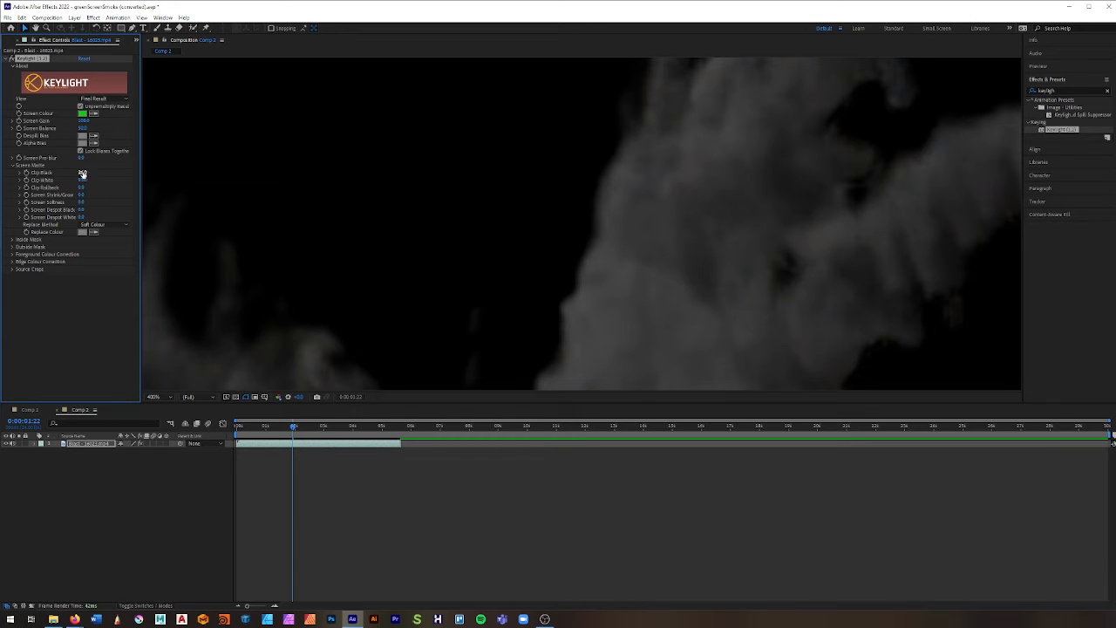
drag(83, 172, 55, 166)
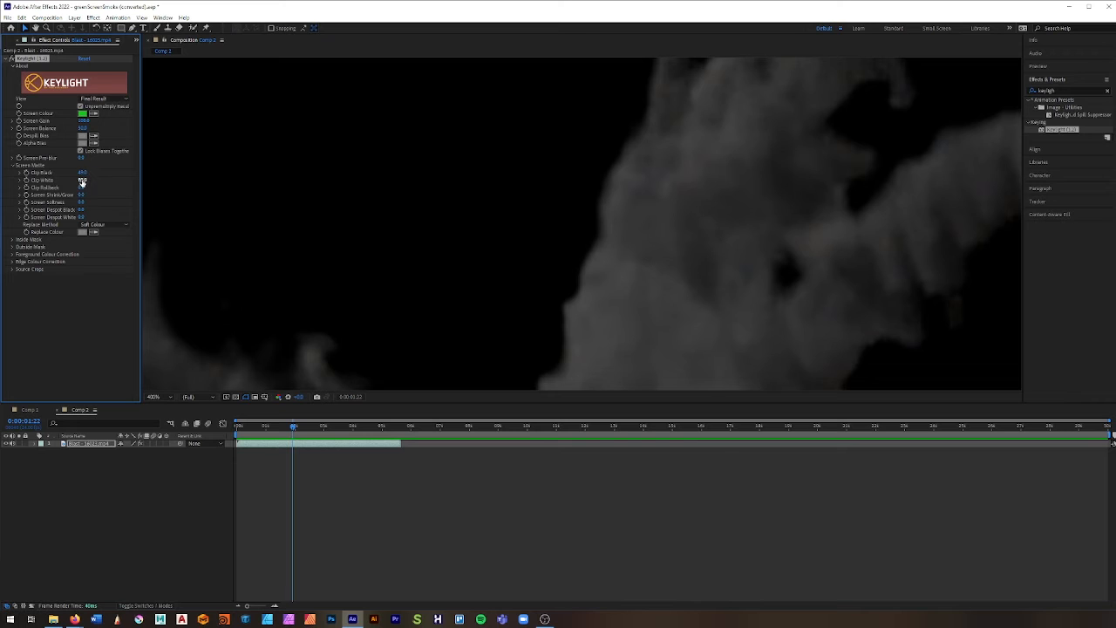
Step: Try different Clip White and Clip Rollback values on the smoke's screen matte
drag(83, 179, 62, 202)
key(ctrl+z)
drag(85, 180, 79, 180)
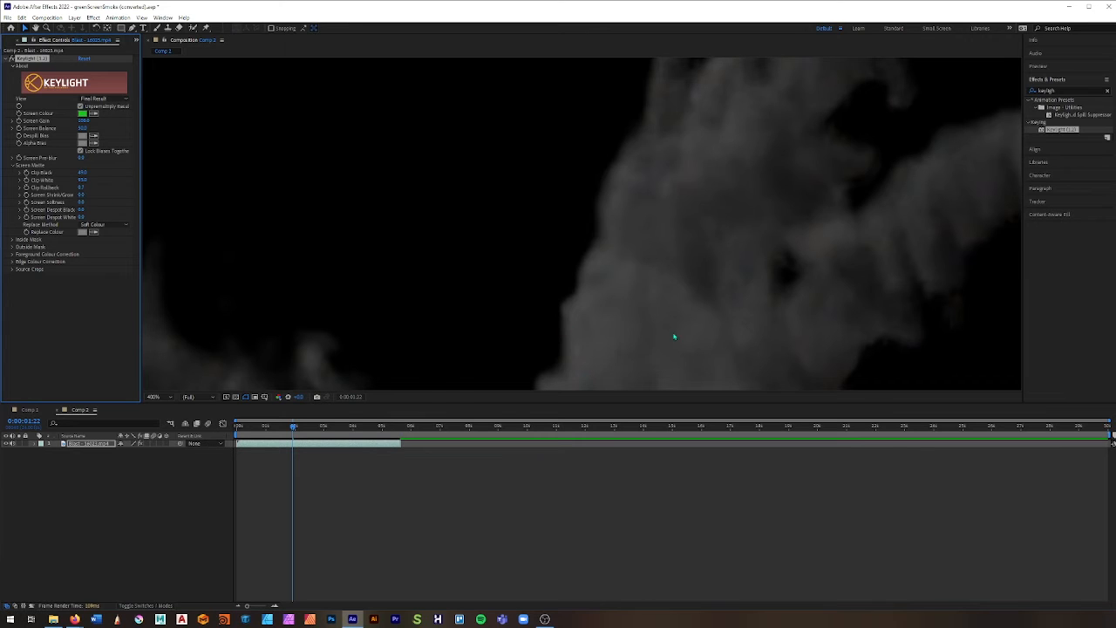
scroll(672, 334, down, 2)
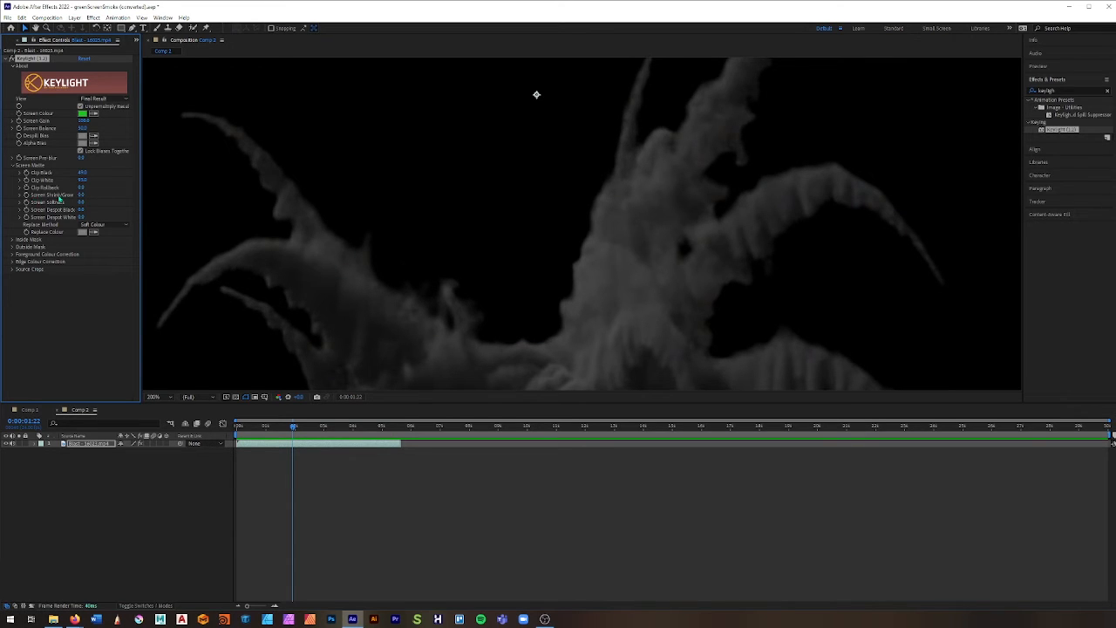
Step: Test Screen Shrink/Grow on the smoke's matte, return it to 0, and raise Screen Softness slightly to soften the edges
mouse_move(84, 194)
mouse_down()
mouse_move(71, 192)
mouse_move(86, 192)
mouse_up()
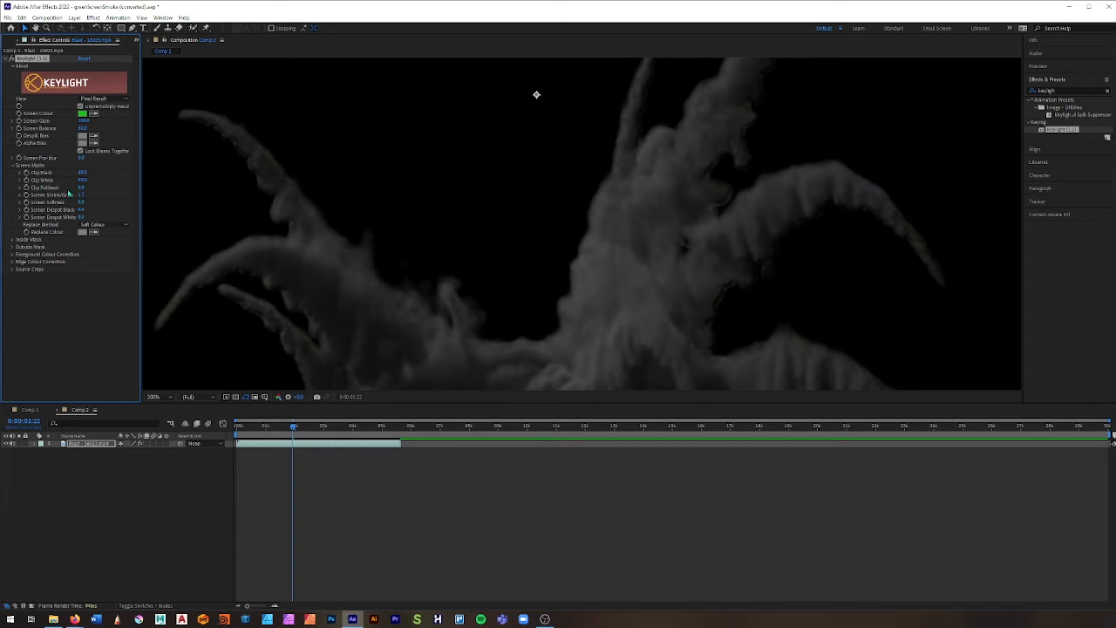
drag(82, 194, 78, 193)
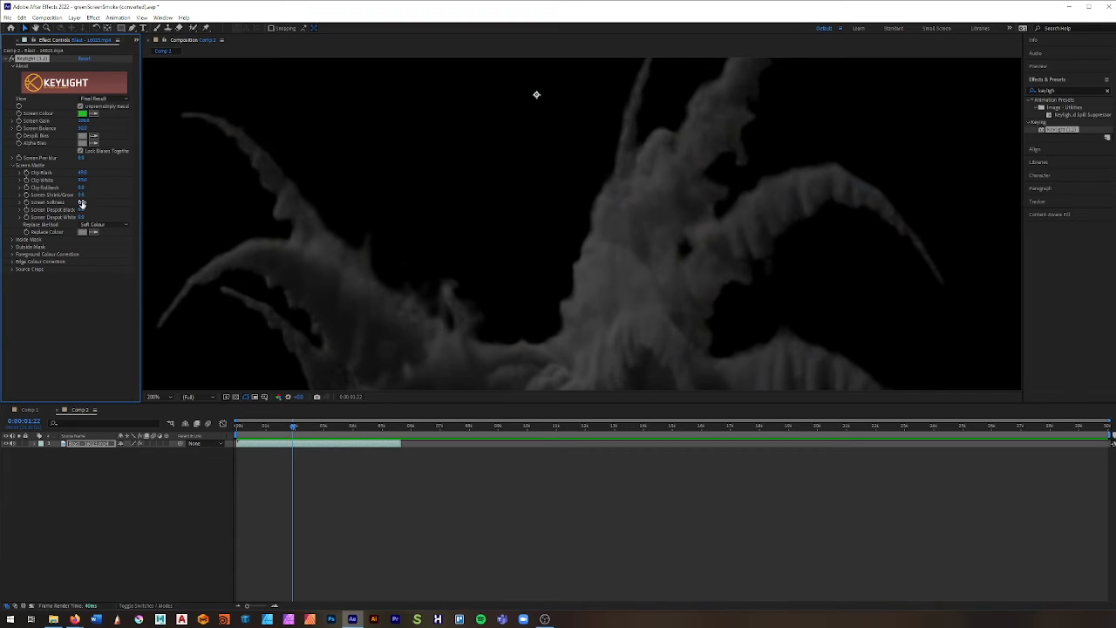
drag(84, 201, 106, 201)
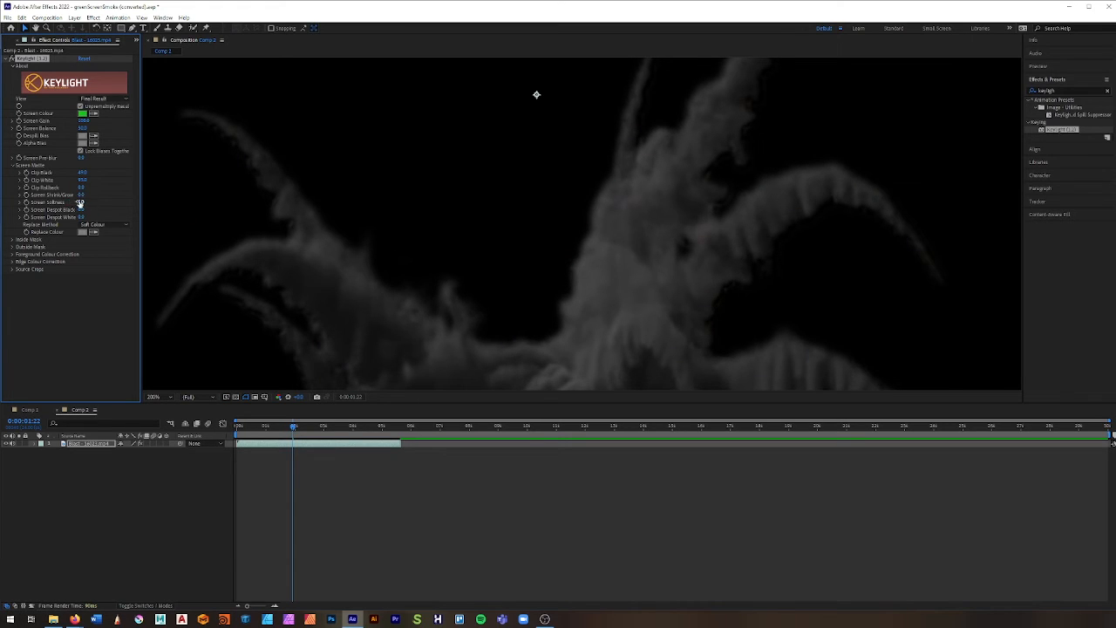
drag(81, 203, 75, 205)
Step: Preview the keyed smoke from the start of the composition and stop at 0:00:03:02
drag(298, 428, 237, 429)
key(comma)
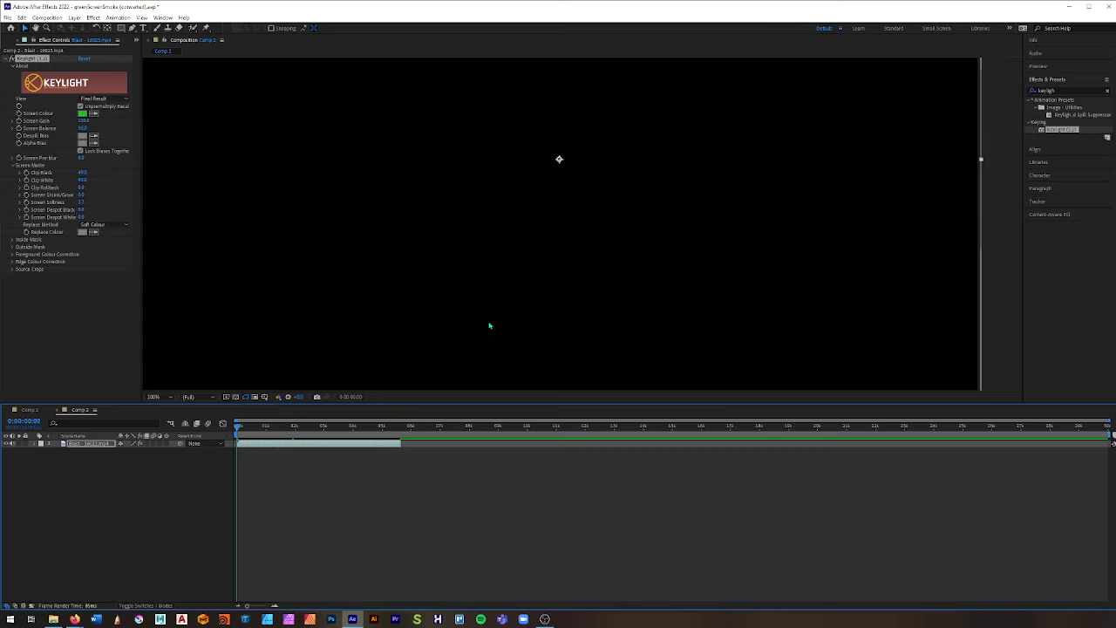
key(space)
mouse_move(319, 429)
mouse_down()
mouse_move(309, 429)
mouse_move(326, 429)
mouse_up()
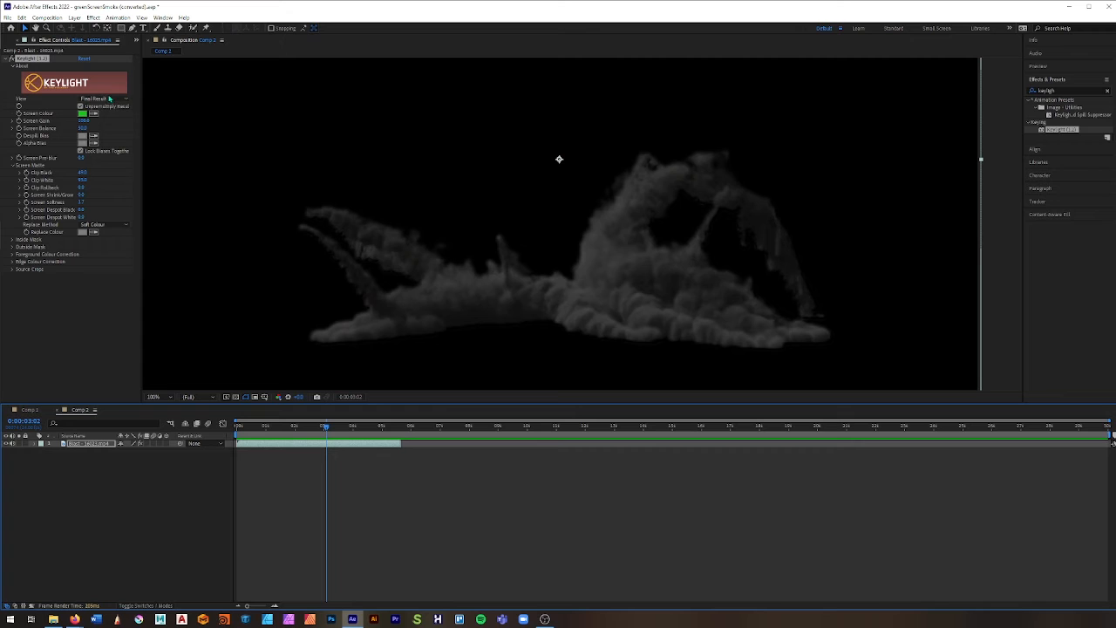
Step: Create a composition-sized solid layer in a bright medium royal blue
click(76, 488)
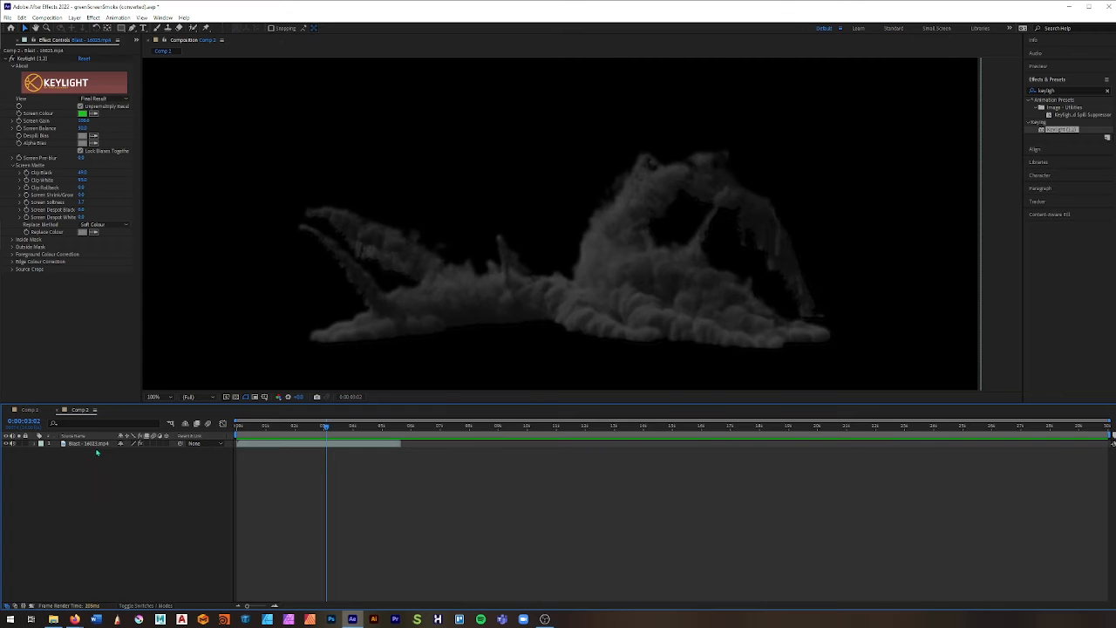
right_click(52, 461)
mouse_move(118, 472)
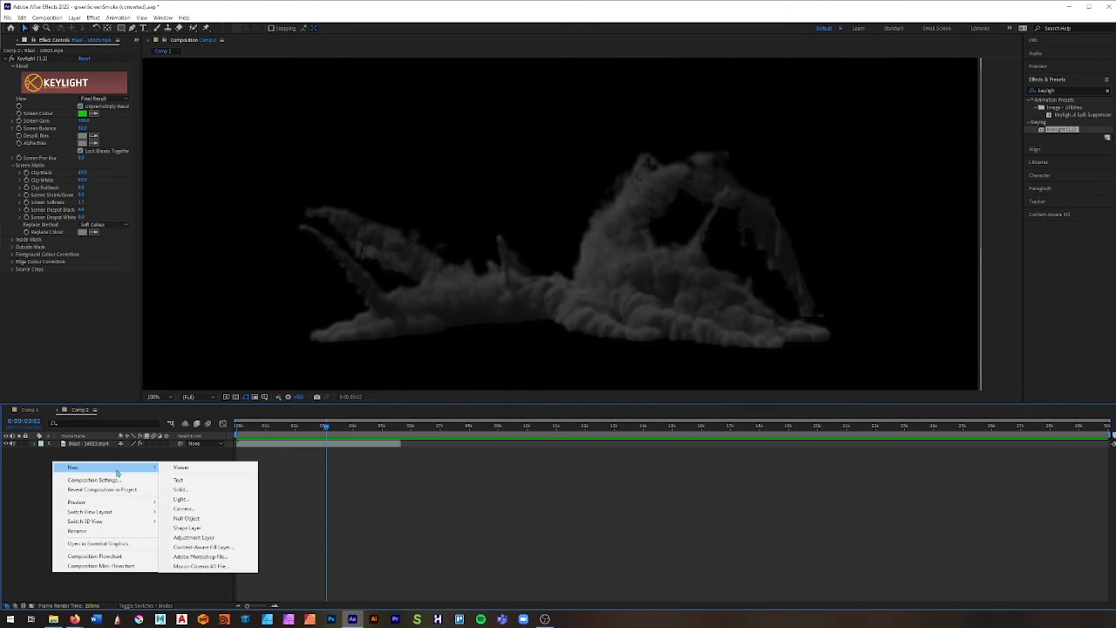
click(179, 489)
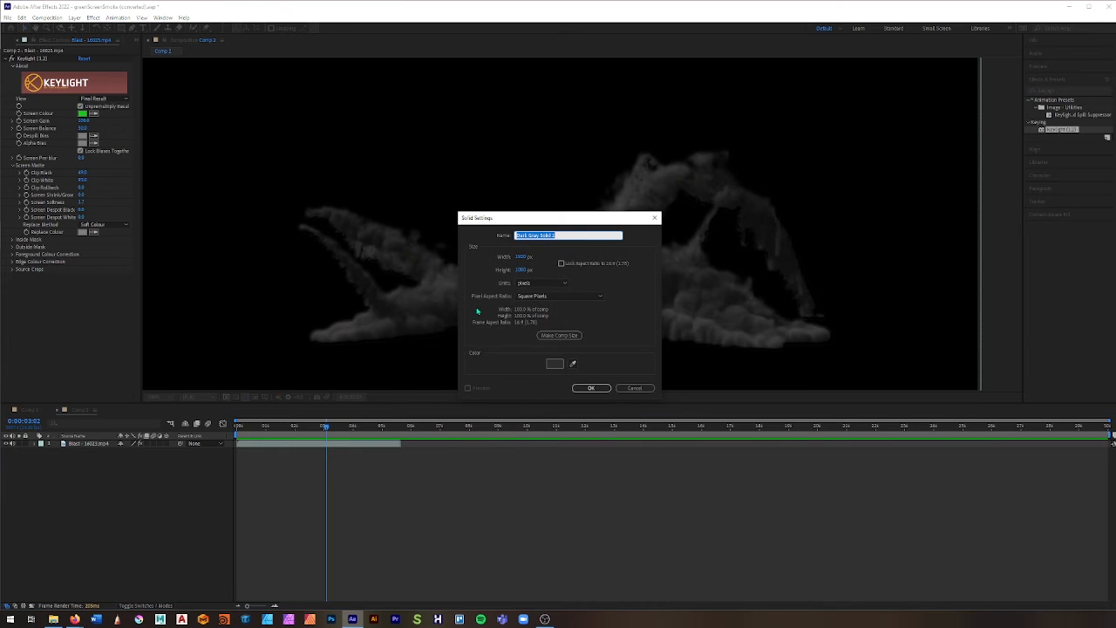
click(554, 363)
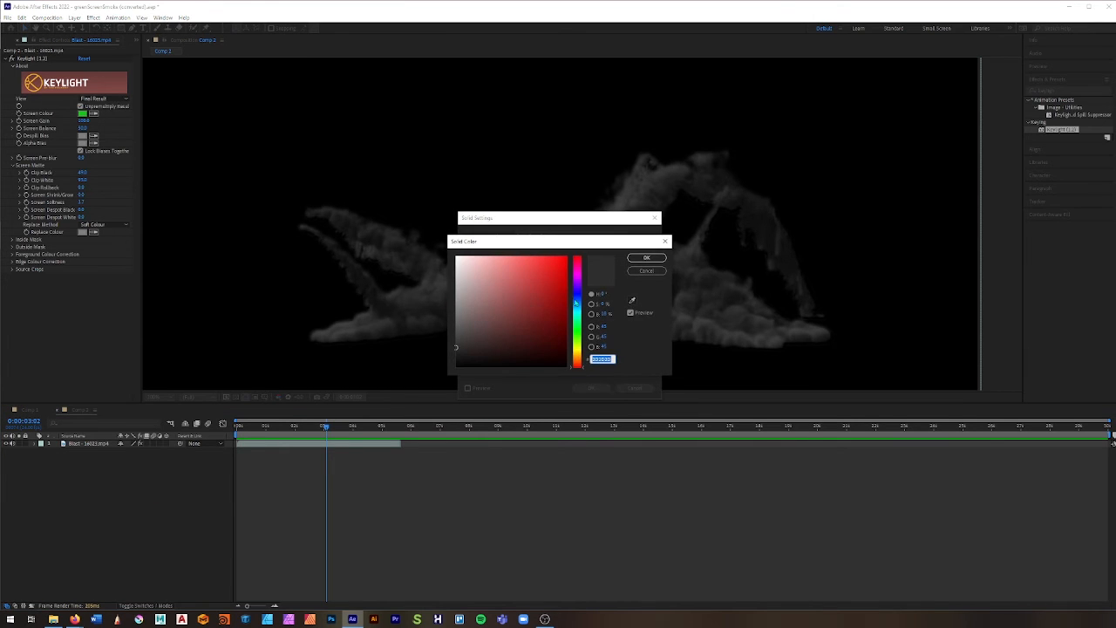
drag(576, 300, 536, 237)
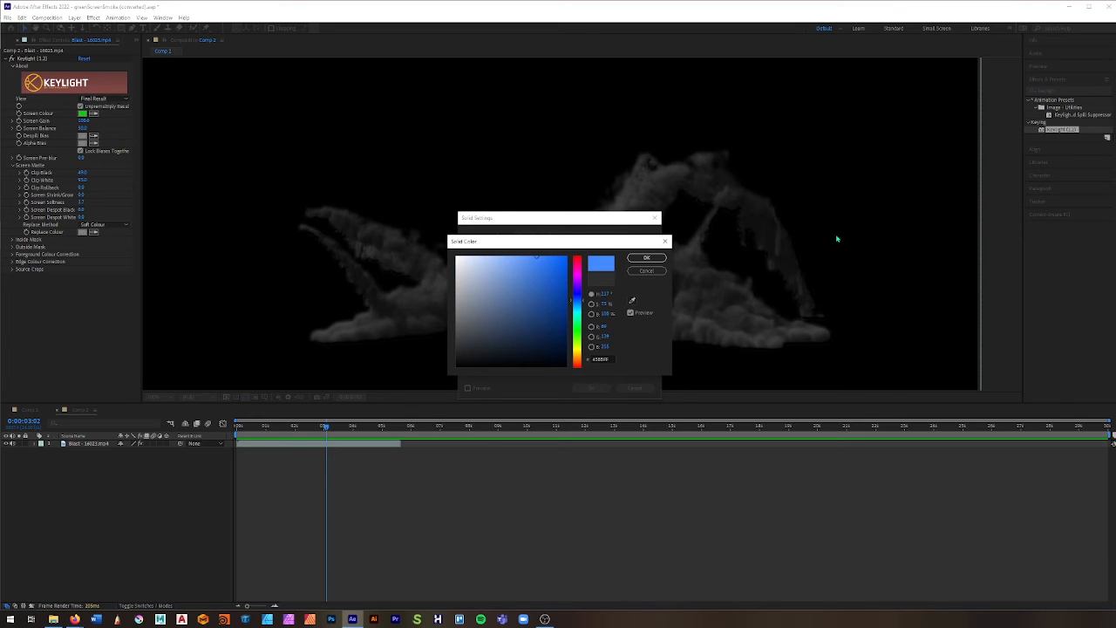
click(646, 258)
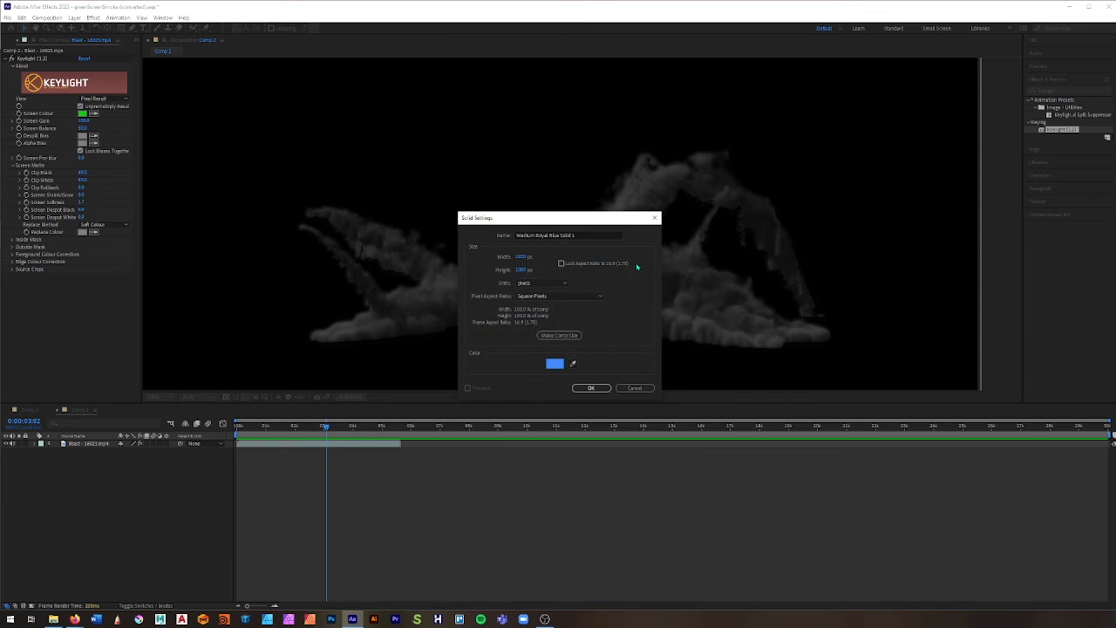
click(592, 389)
Step: Place the blue solid beneath the smoke clip in the layer order so it acts as the background
scroll(548, 286, down, 3)
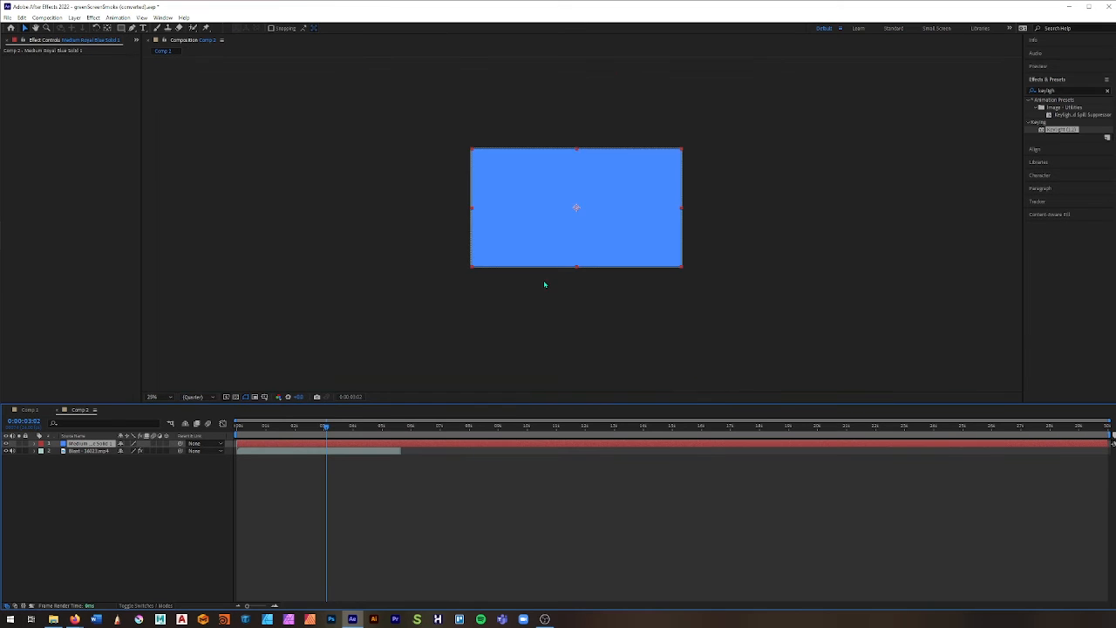
scroll(545, 285, up, 2)
drag(96, 452, 96, 469)
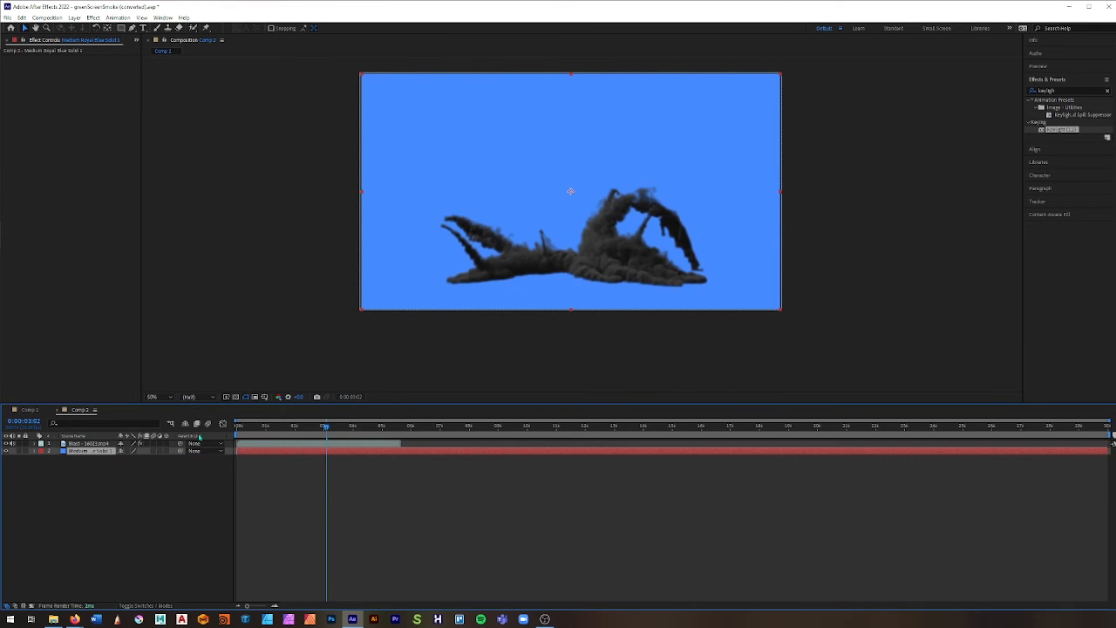
scroll(503, 314, up, 2)
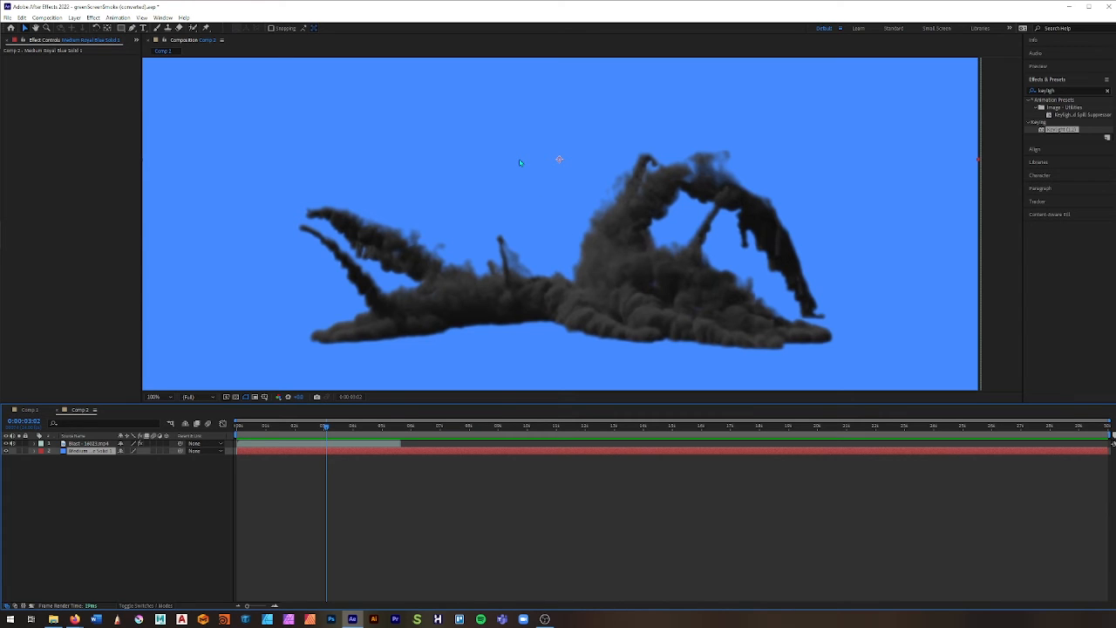
Step: Search the effects for Light Wrap and try to add it to the composition
double_click(1046, 90)
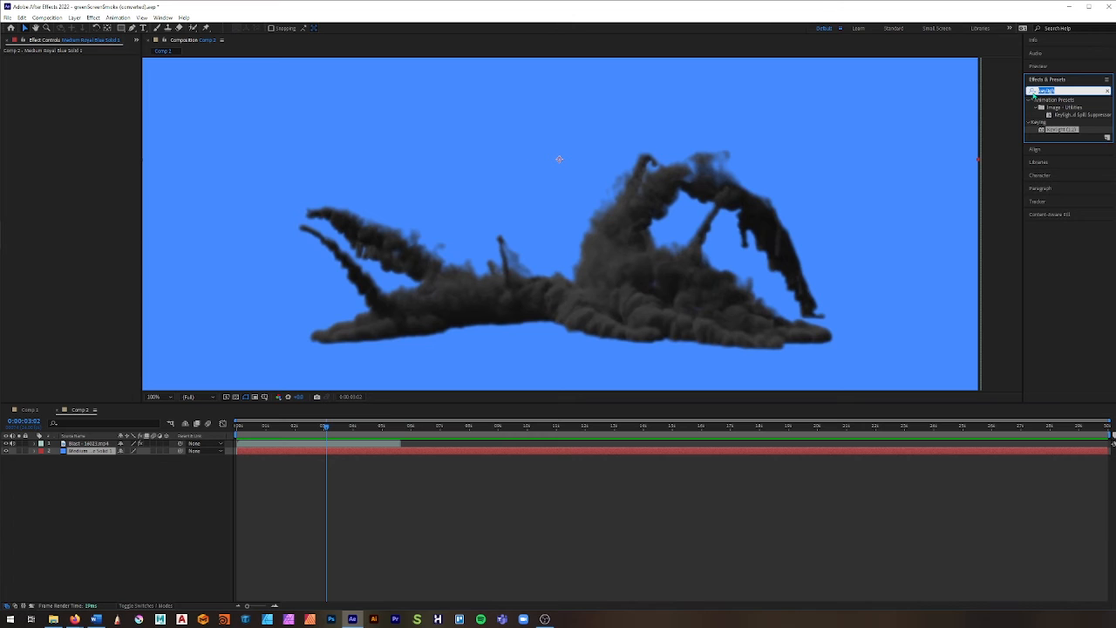
text(light w)
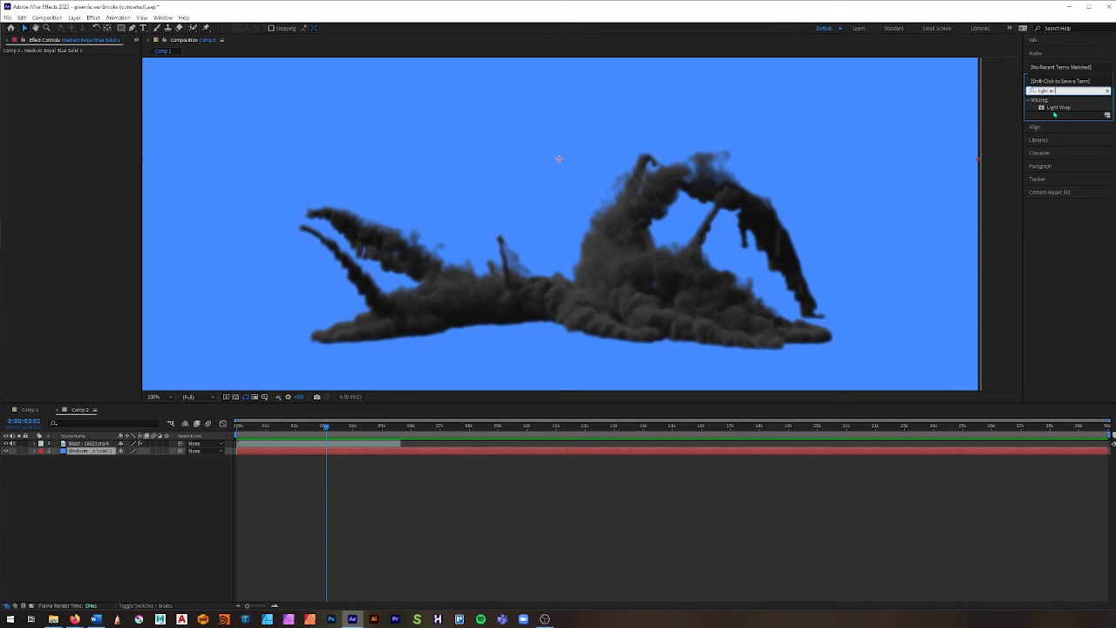
click(1037, 102)
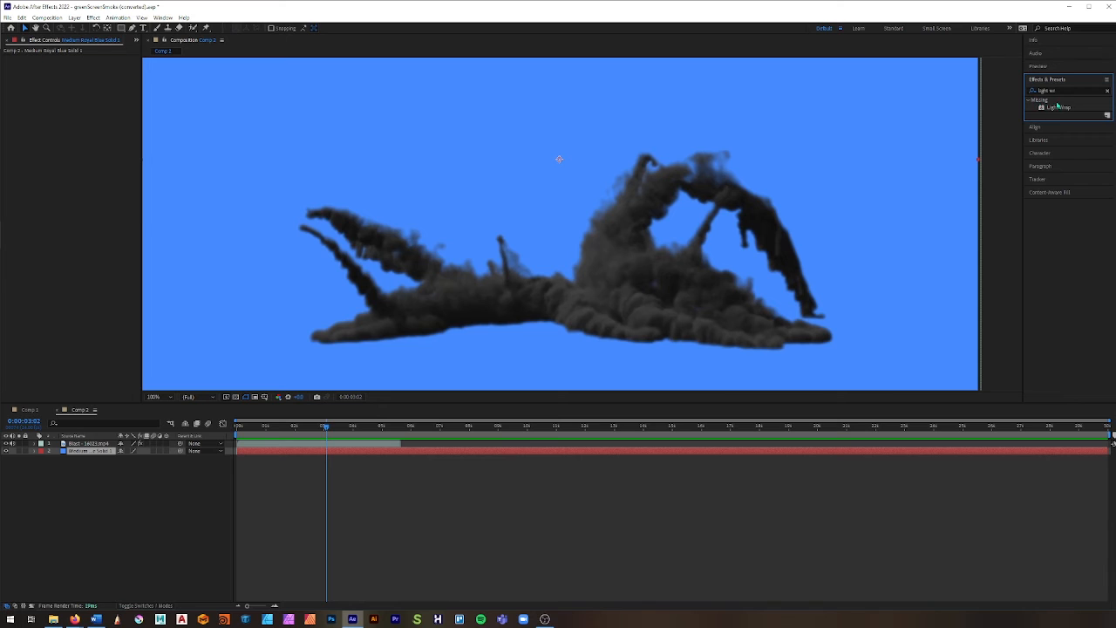
drag(1058, 107, 829, 348)
Step: Find the Color Difference Key effect, apply it to the smoke clip, and widen the effect settings area
drag(1061, 91, 994, 92)
text(colo)
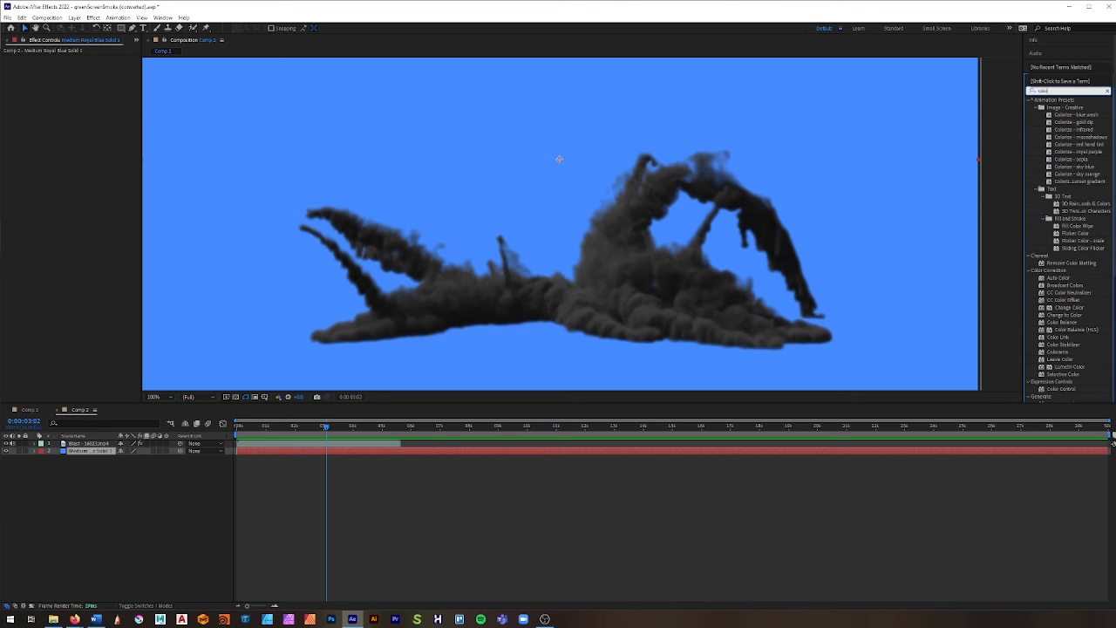
text(r di)
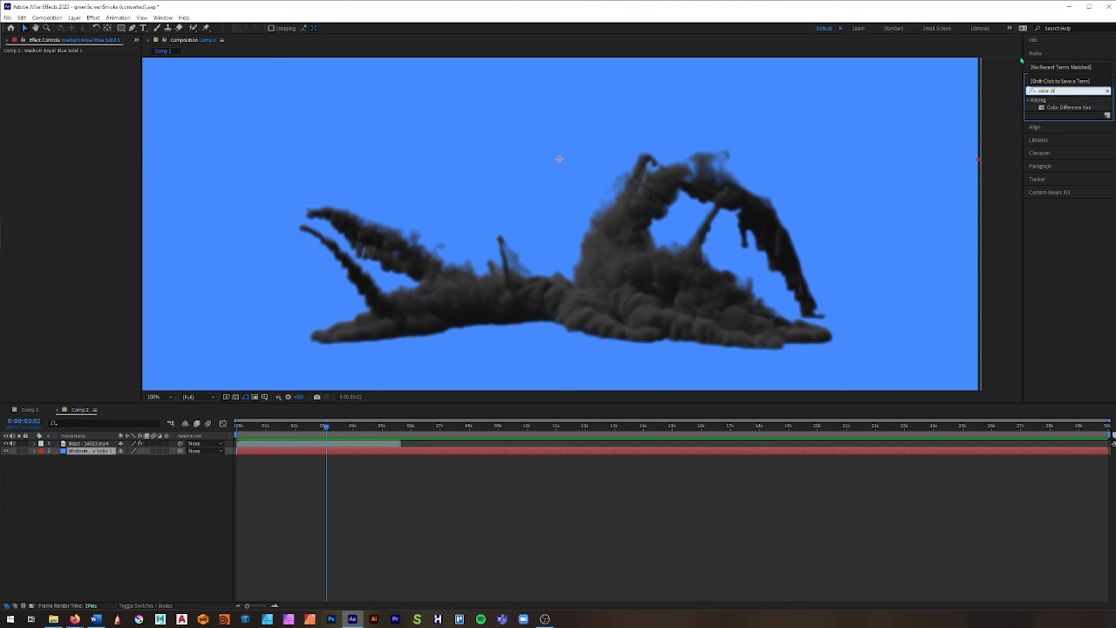
drag(1066, 110, 1019, 118)
drag(609, 247, 87, 444)
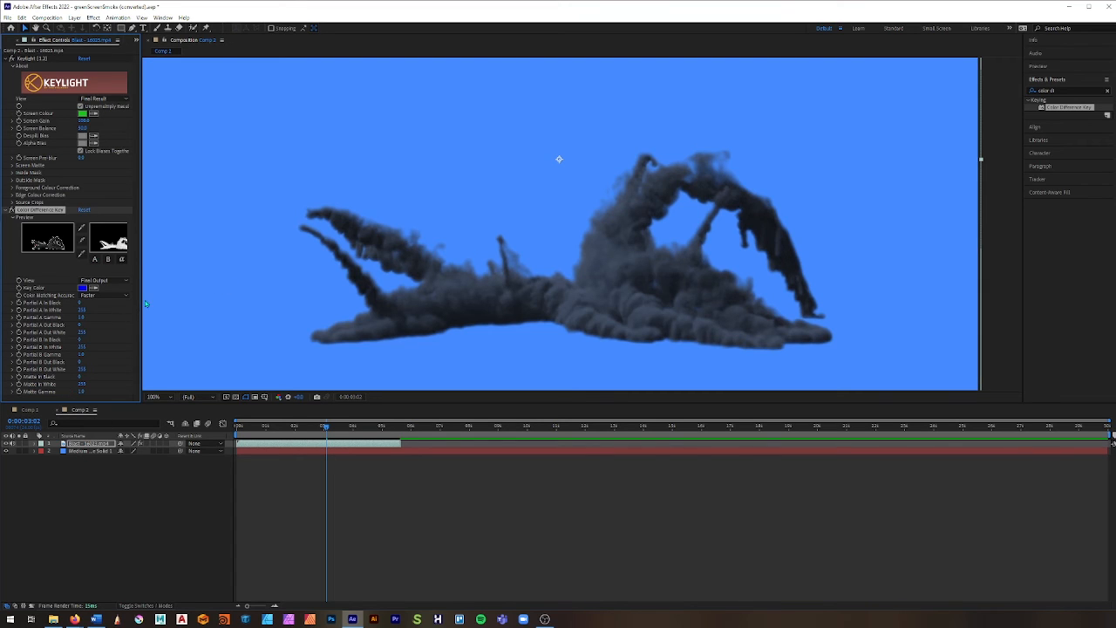
drag(141, 304, 160, 307)
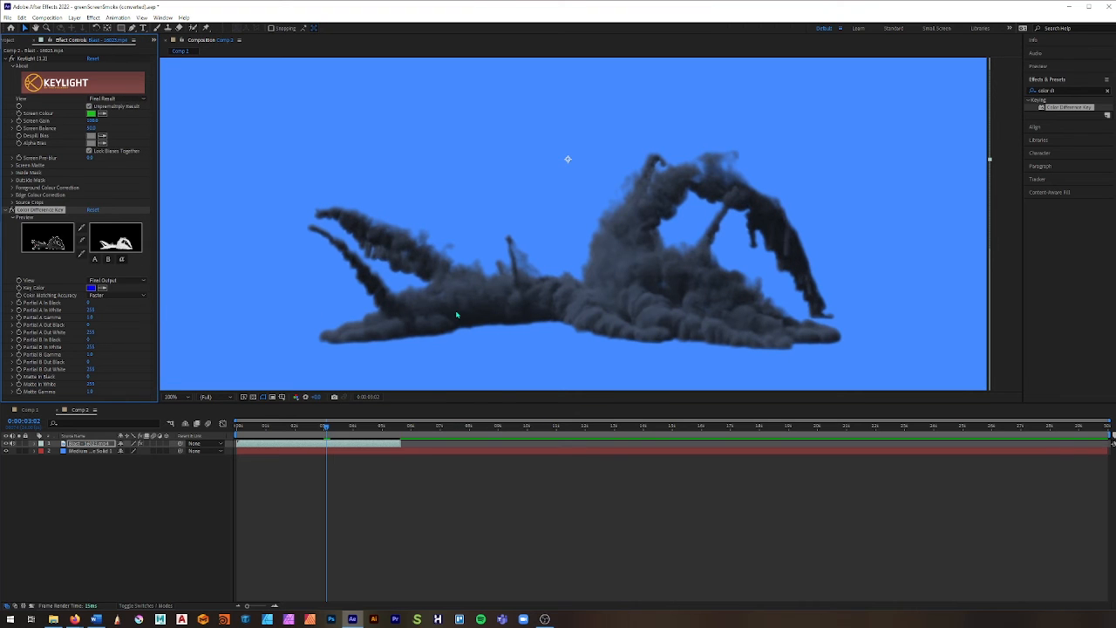
Step: Compare the smoke with and without the blue background by switching the solid layer's visibility off and on
click(101, 450)
click(98, 444)
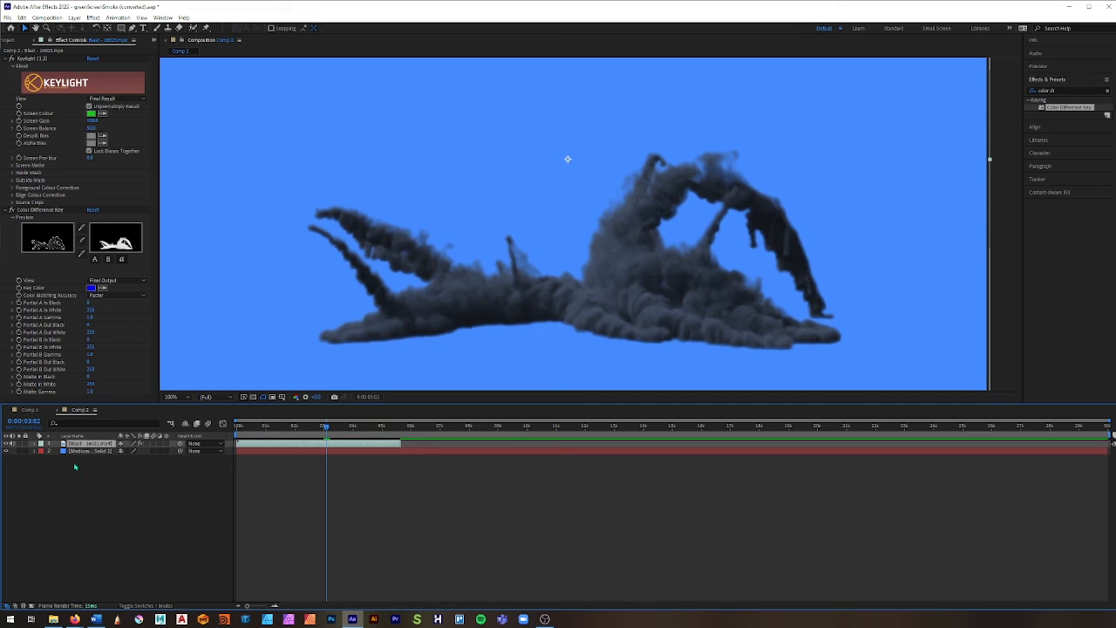
click(7, 451)
click(7, 451)
click(7, 450)
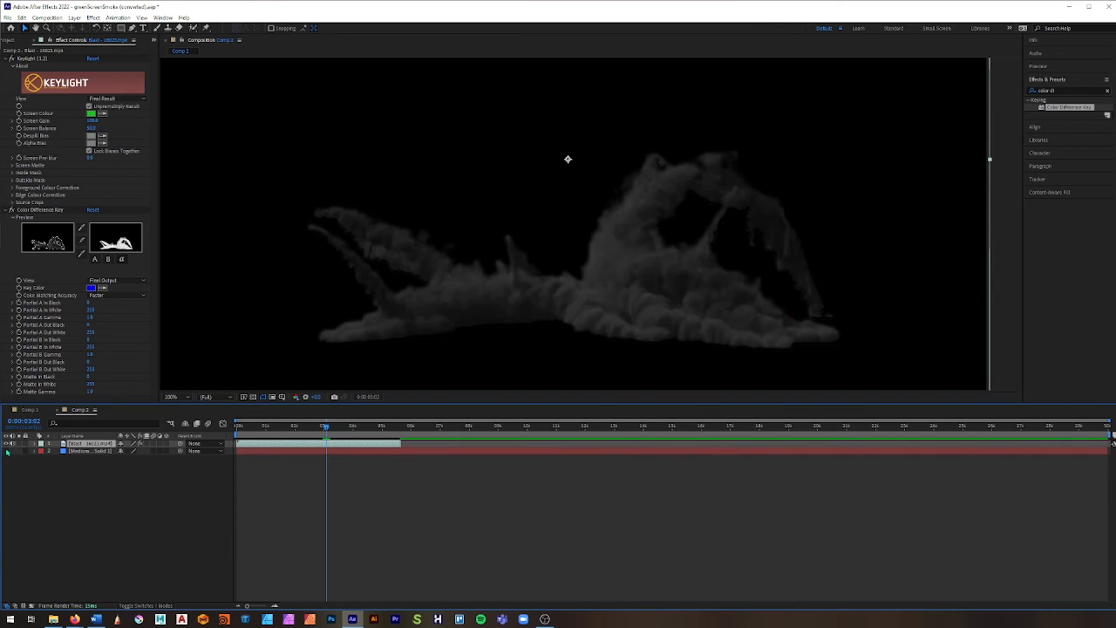
click(7, 451)
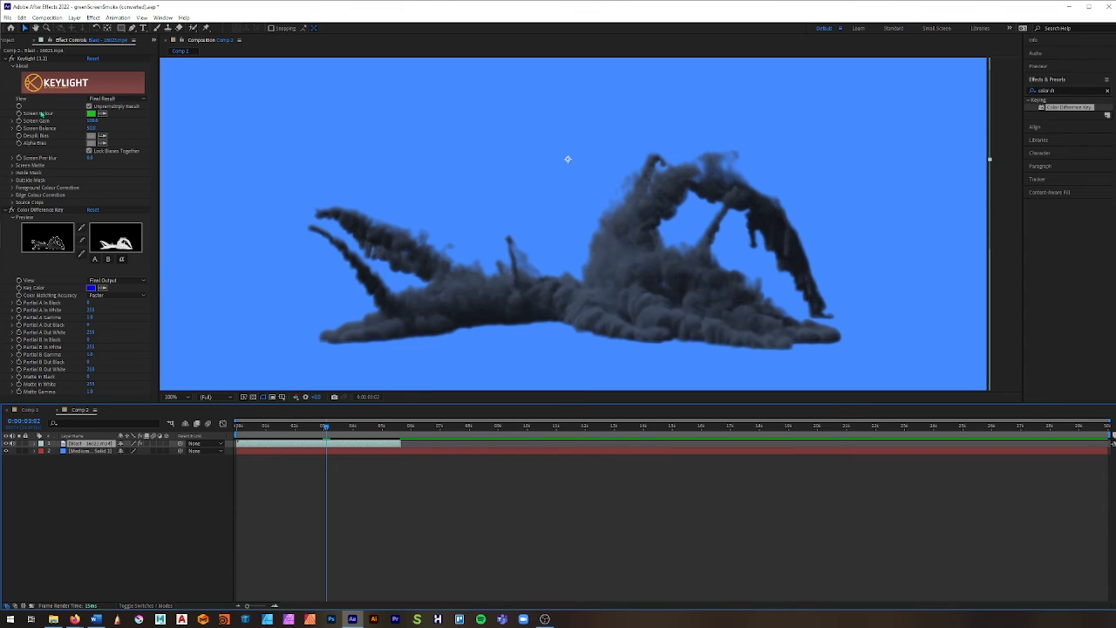
Step: Collapse Keylight's settings and sample the blue background as the Key Color of Color Difference Key
click(6, 60)
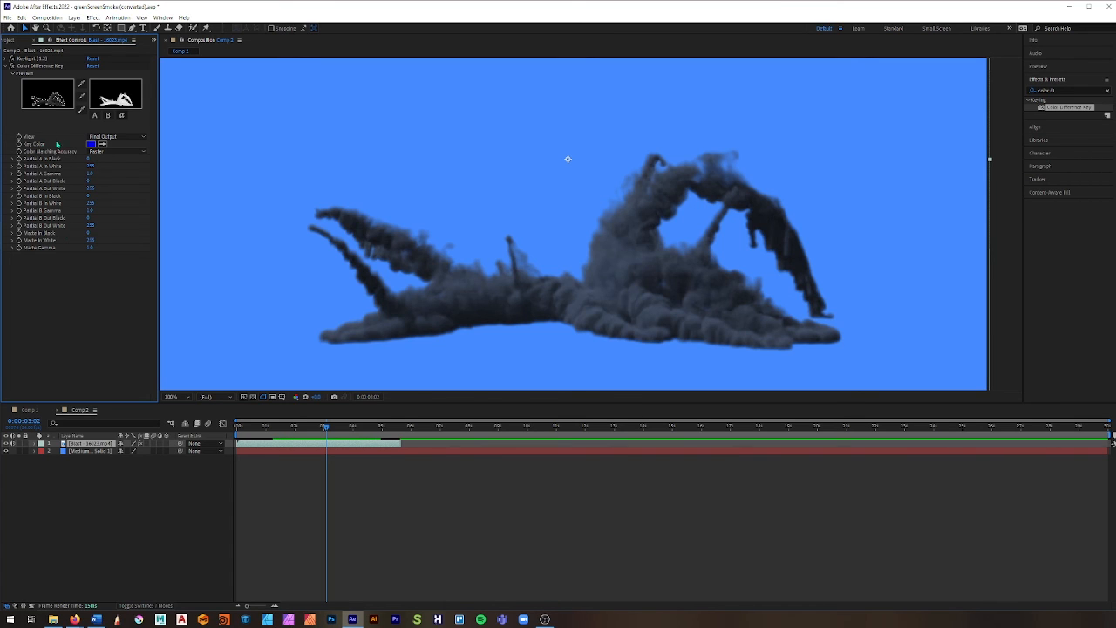
click(102, 144)
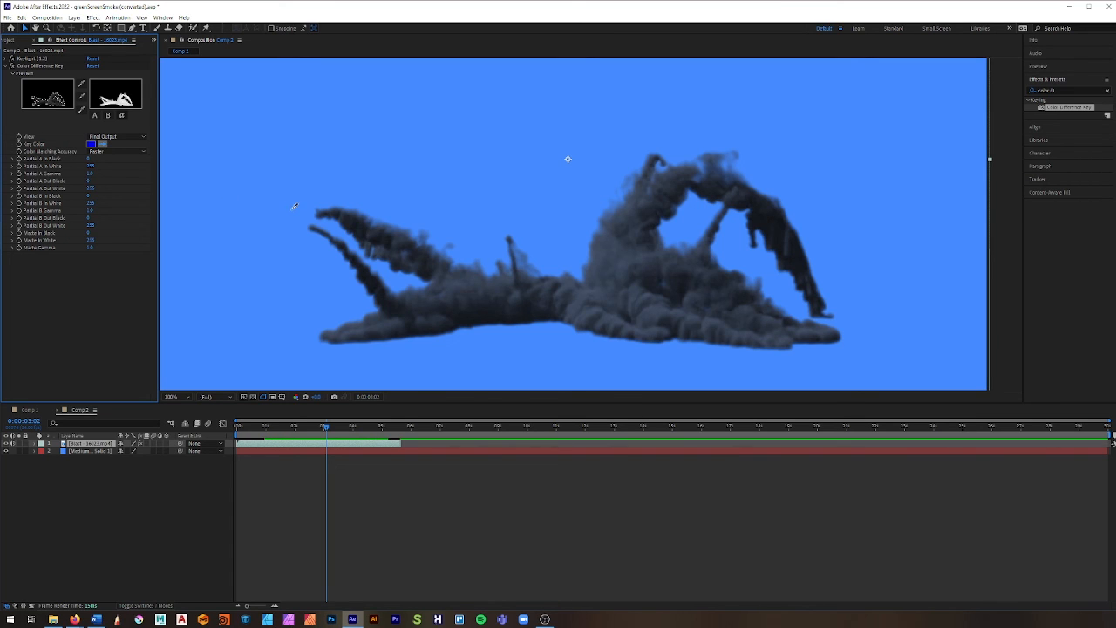
click(496, 219)
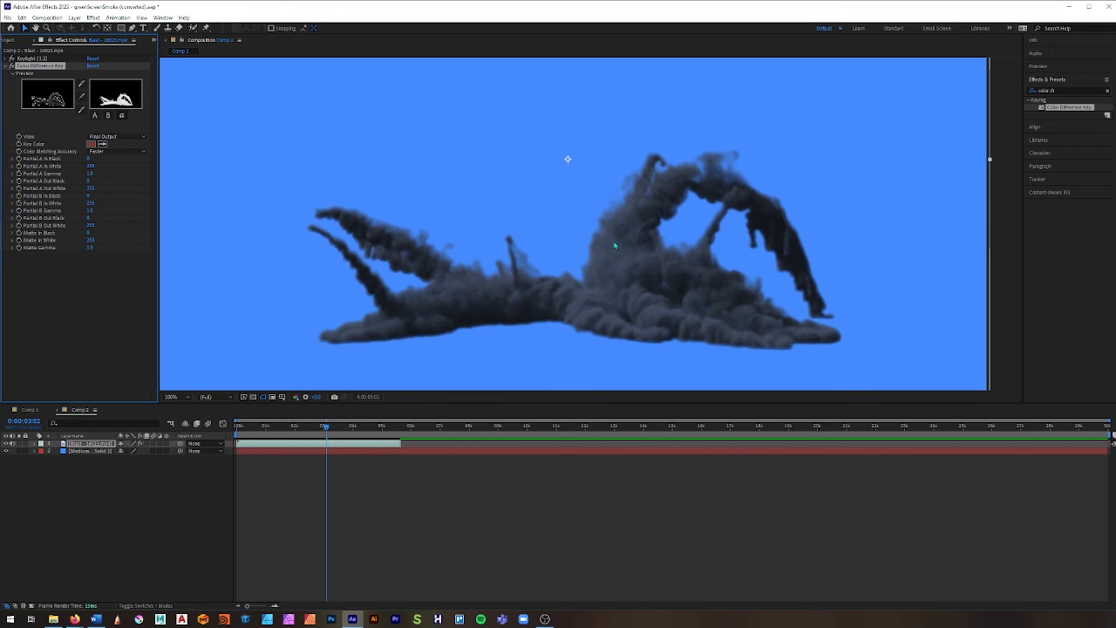
click(102, 143)
click(452, 196)
Step: Look through Color Difference Key's View options and its partial A, partial B and alpha matte previews
click(111, 137)
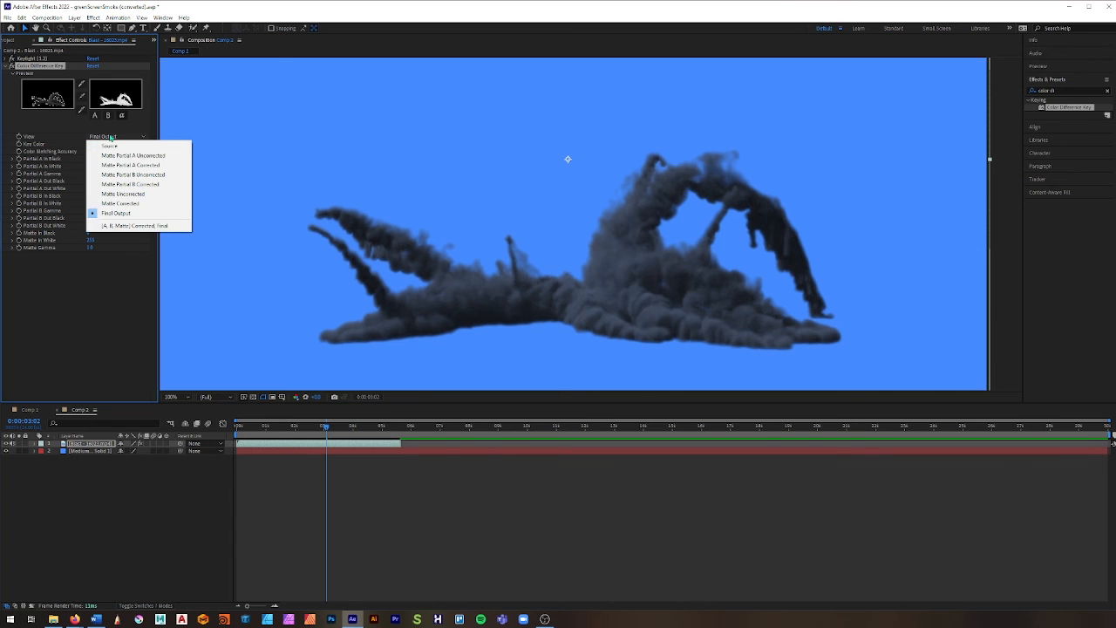
click(111, 137)
click(111, 137)
click(55, 132)
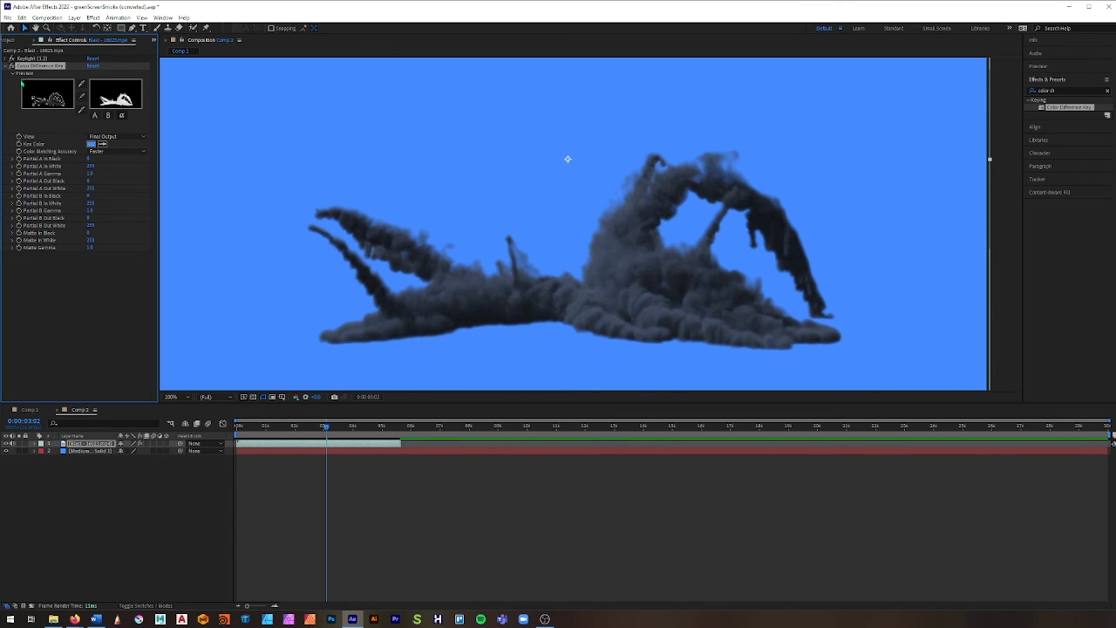
click(97, 117)
click(108, 118)
click(119, 119)
click(95, 117)
click(122, 117)
Step: Try different Partial A In White and Partial A In Black values on the smoke, returning them to 255 and 0
drag(91, 170, 2, 174)
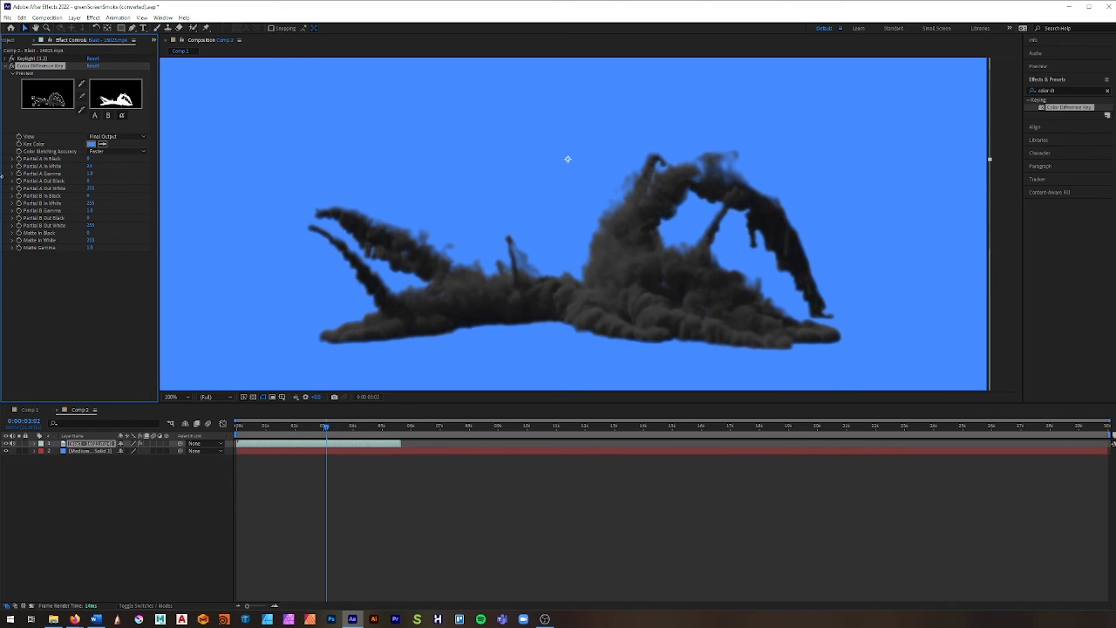
drag(2, 176, 8, 177)
drag(8, 177, 94, 172)
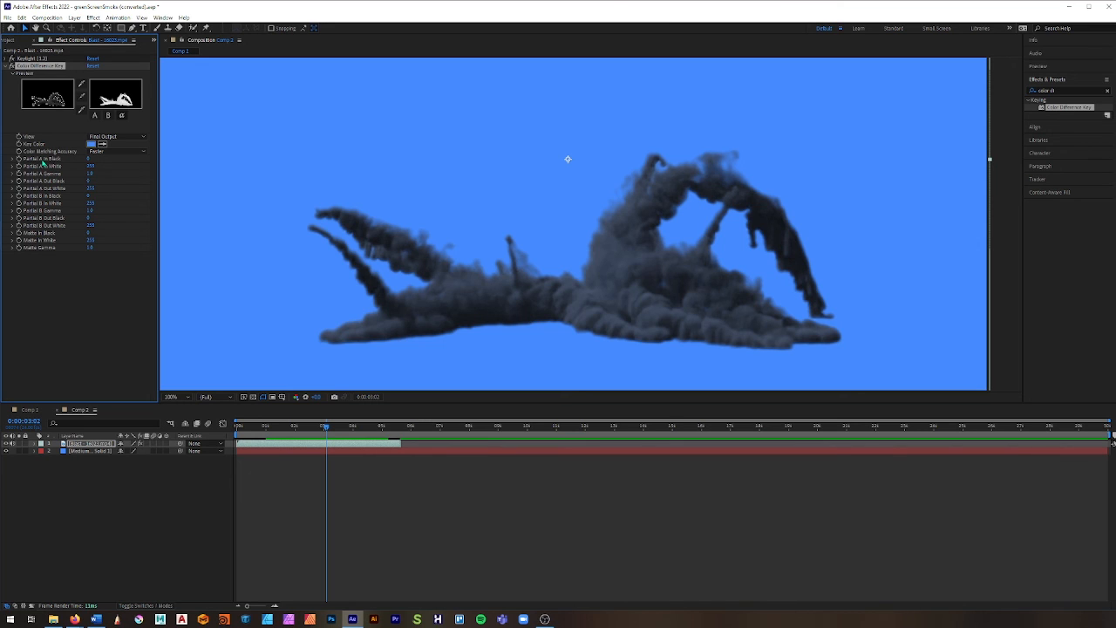
drag(89, 158, 150, 157)
drag(90, 159, 57, 158)
Step: Preview the full frame of smoke over the blue background from the start of the composition
scroll(541, 274, down, 2)
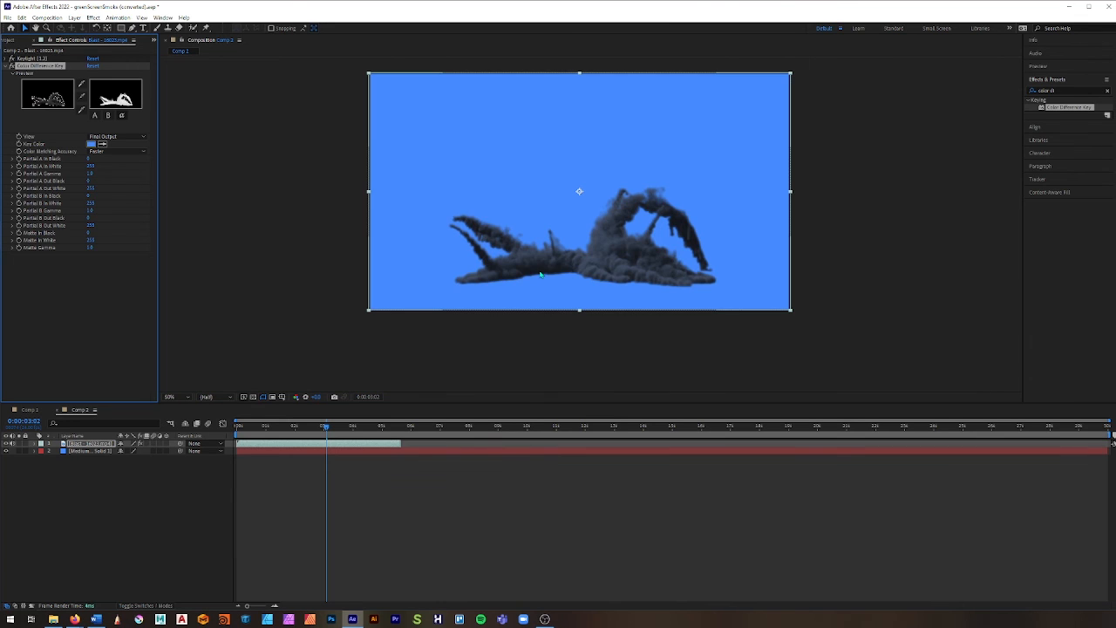
key(Home)
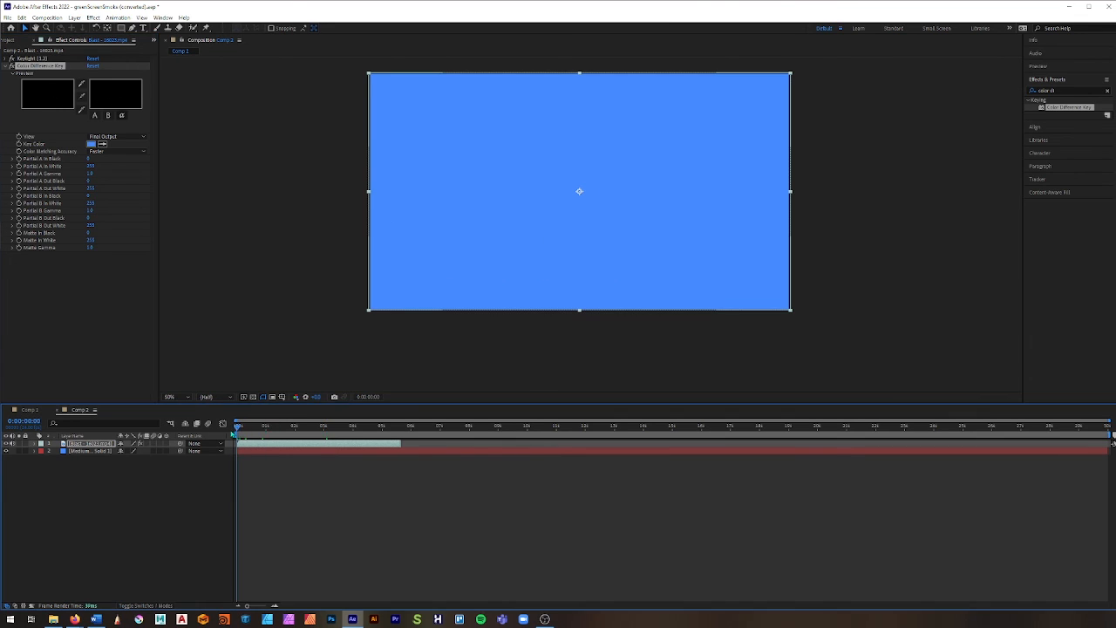
click(748, 480)
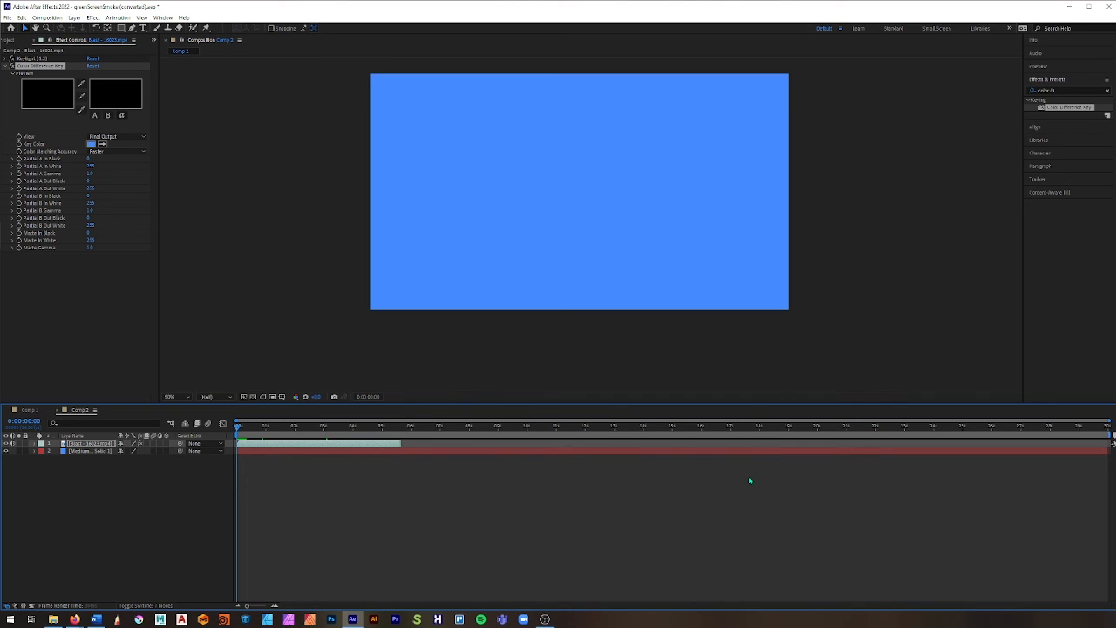
key(space)
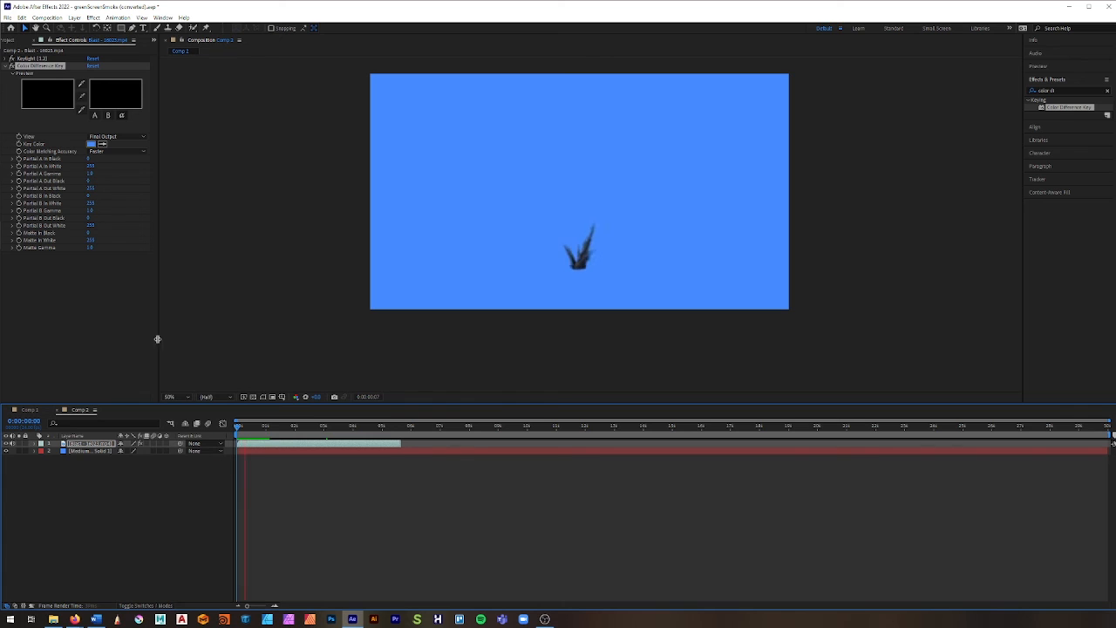